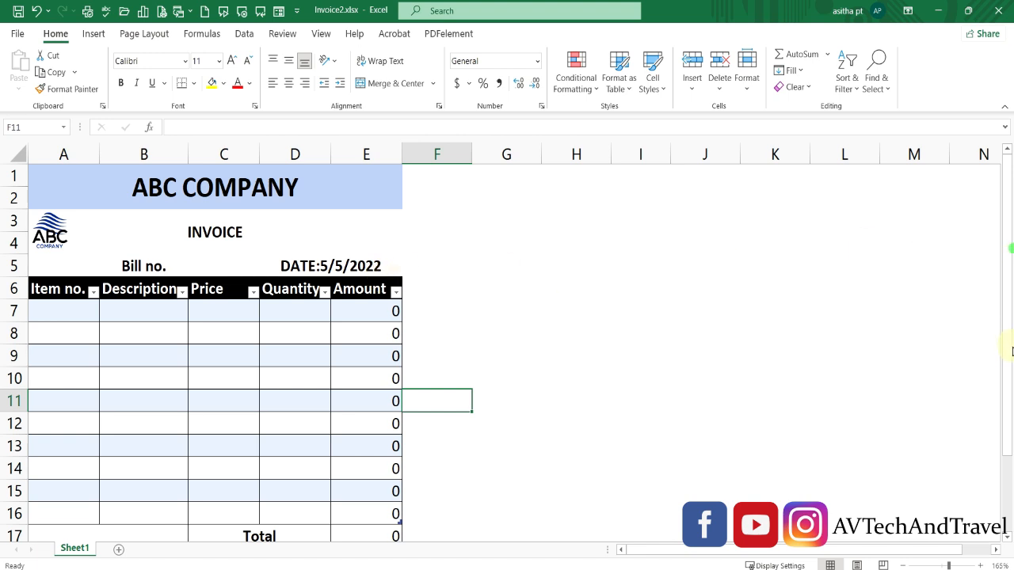
# - Fill the first invoice row with item number 1, description product1, price 45 and quantity 3
pyautogui.moveTo(1008, 356); pyautogui.dragTo(999, 357)
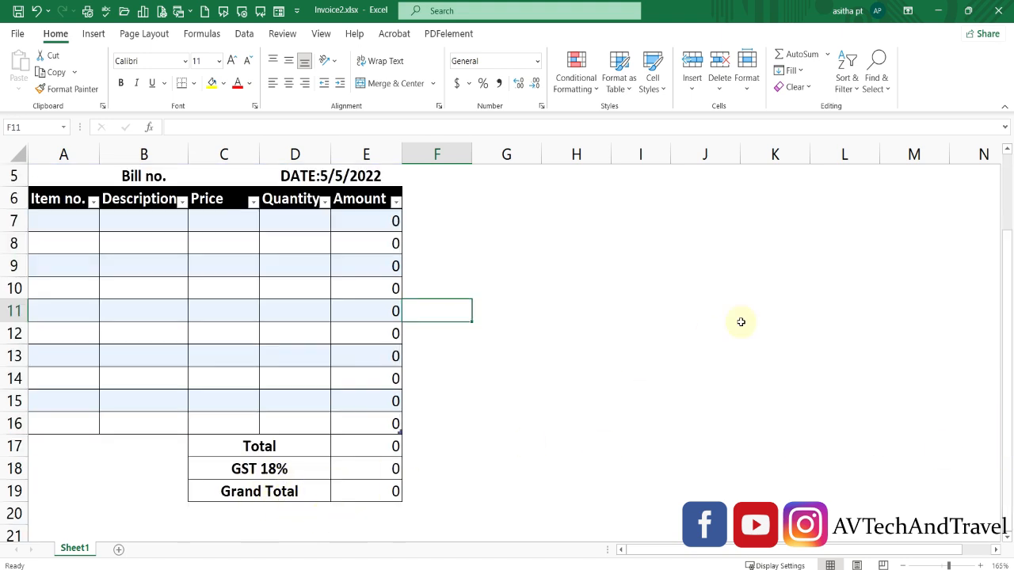
pyautogui.moveTo(1012, 261); pyautogui.dragTo(1007, 153)
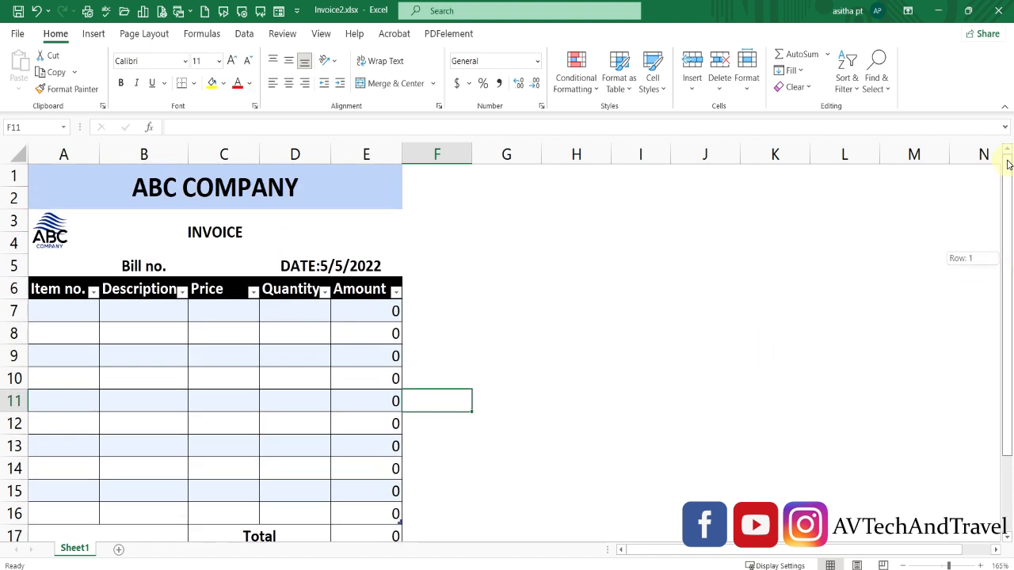
pyautogui.click(80, 312)
pyautogui.write('1')
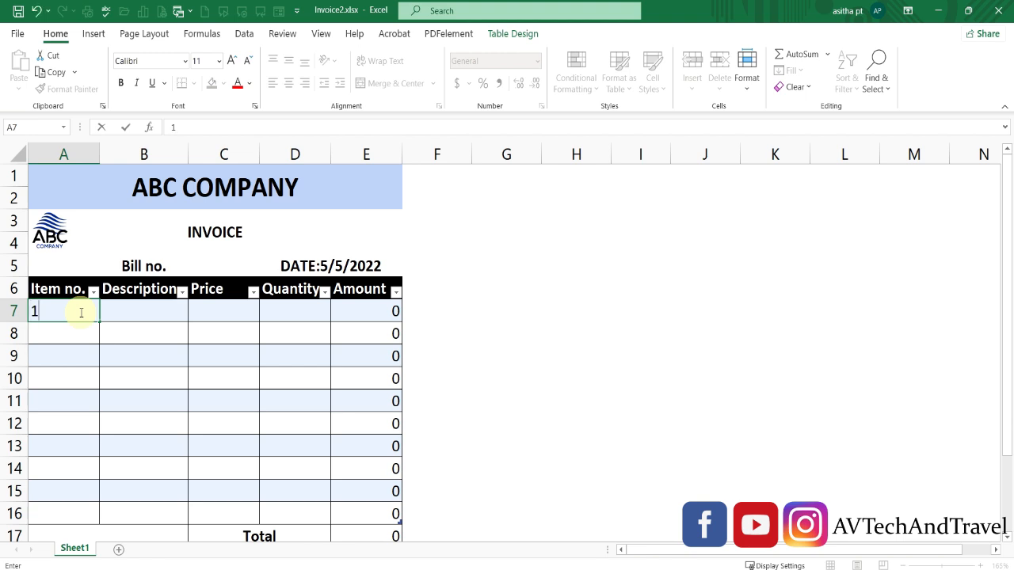
pyautogui.press('Tab')
pyautogui.write('pro')
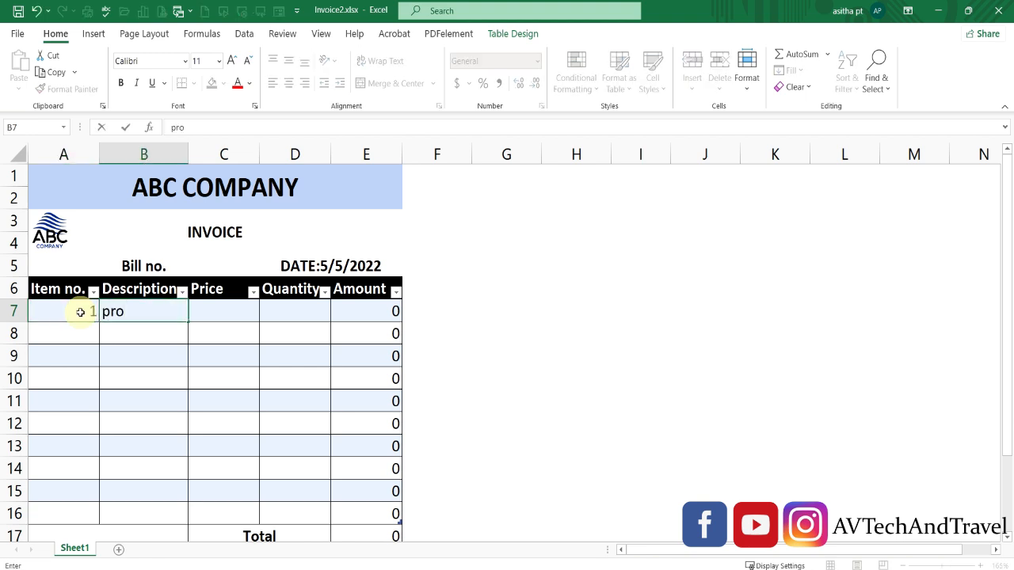
pyautogui.write('duct1')
pyautogui.press('Tab')
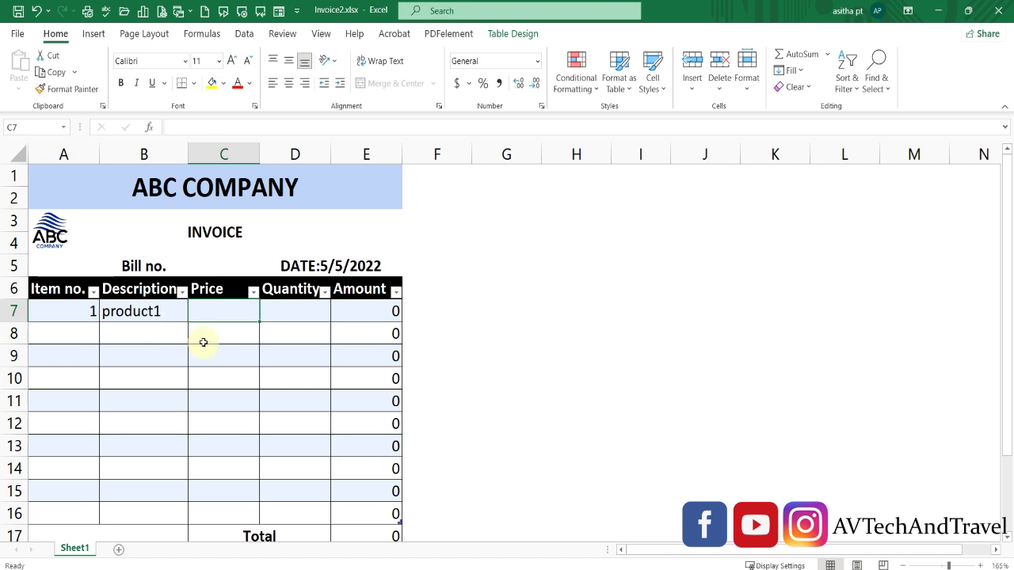
pyautogui.write('45')
pyautogui.press('Tab')
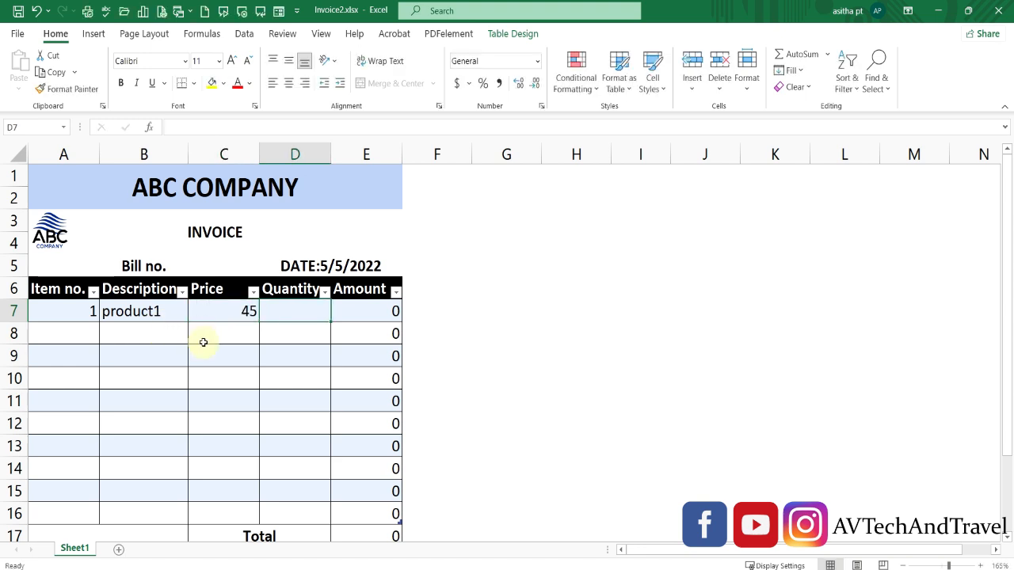
pyautogui.write('3')
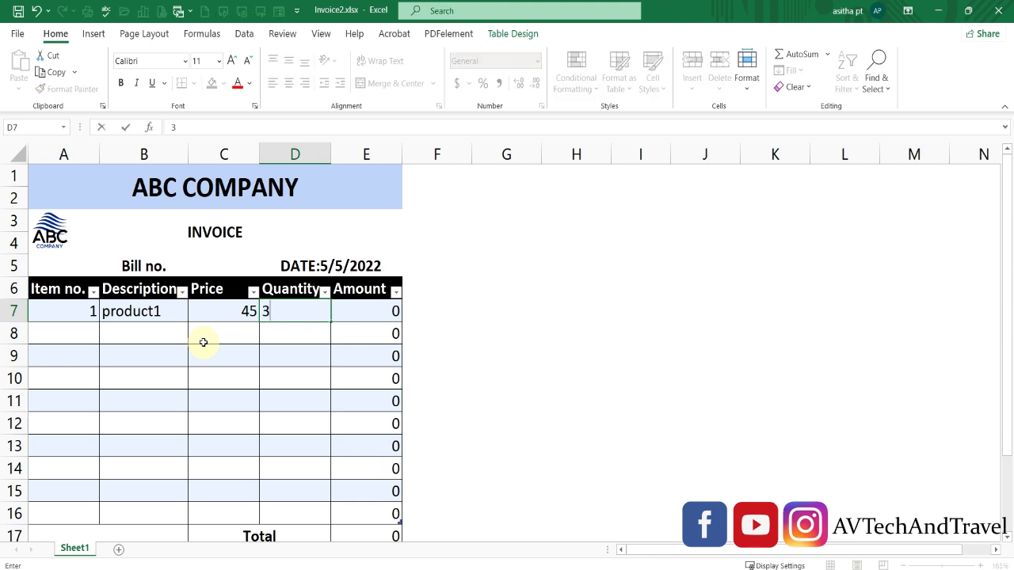
pyautogui.press('Tab')
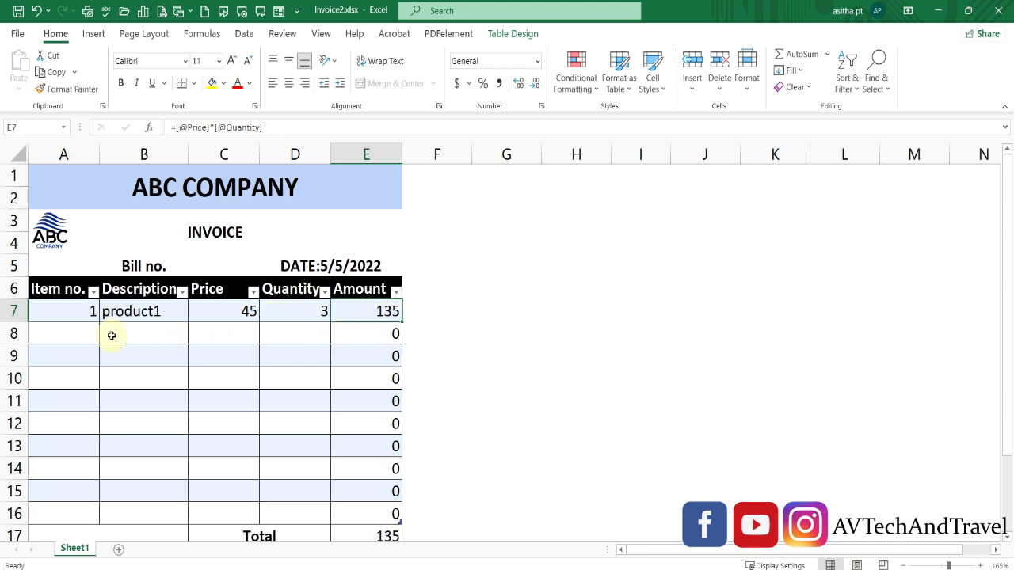
# - Fill the second invoice row with item number 2, description product2, price 38 and quantity 5, and check the totals
pyautogui.click(82, 331)
pyautogui.write('2')
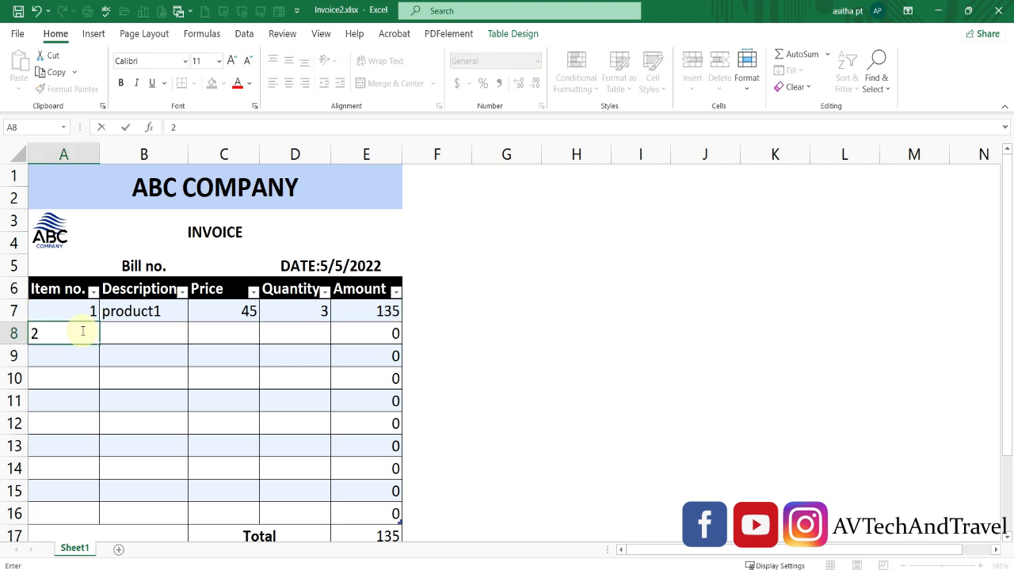
pyautogui.press('Tab')
pyautogui.write('product2')
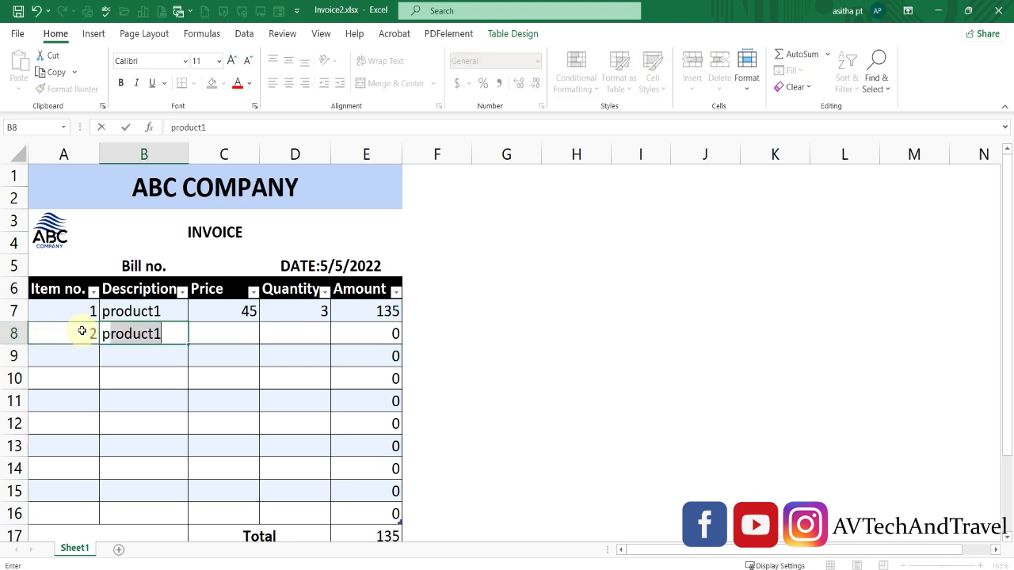
pyautogui.press('Tab')
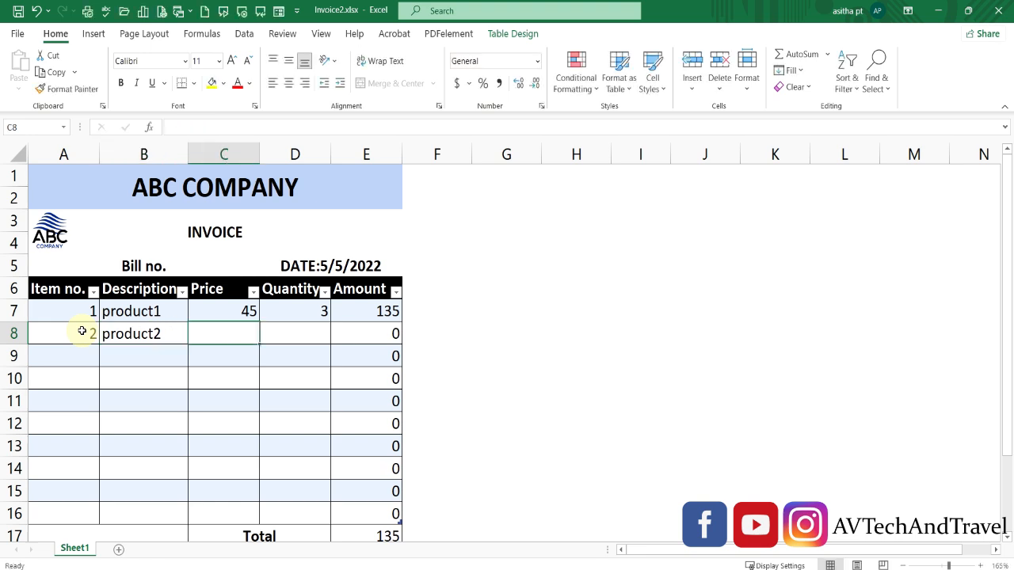
pyautogui.write('38')
pyautogui.press('Tab')
pyautogui.write('5')
pyautogui.press('Tab')
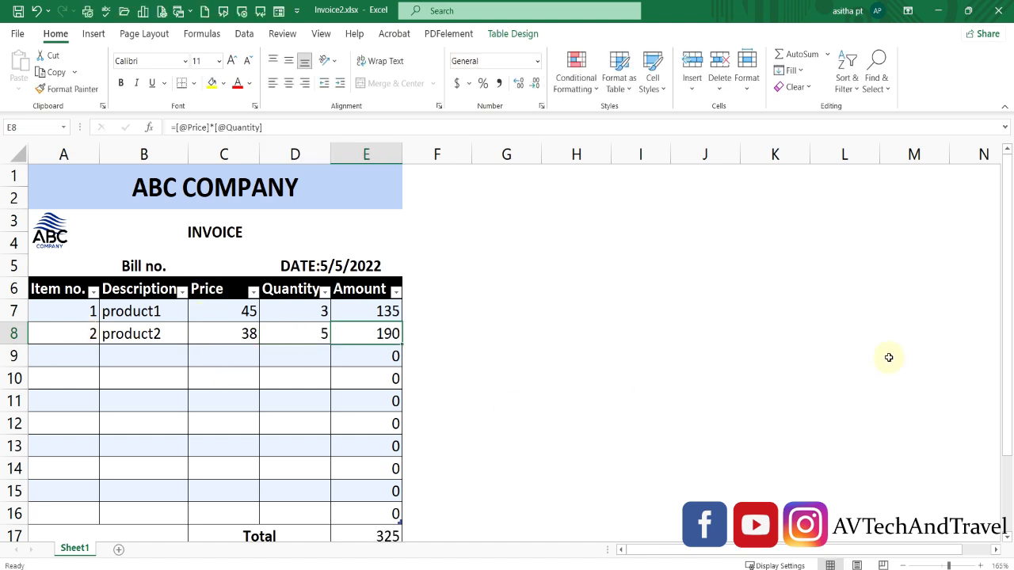
pyautogui.moveTo(1004, 299); pyautogui.dragTo(1004, 313)
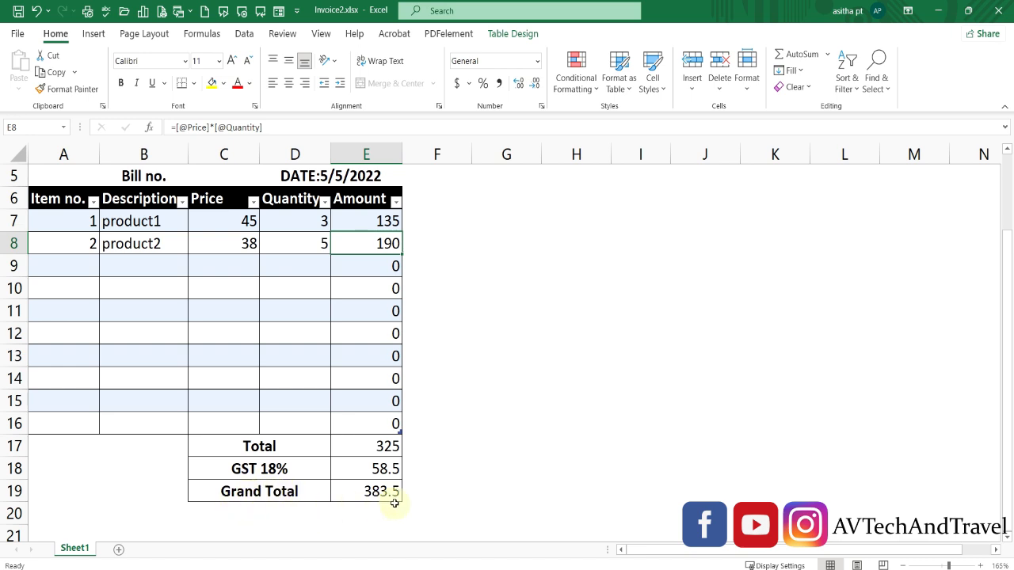
pyautogui.moveTo(1011, 346); pyautogui.dragTo(1005, 257)
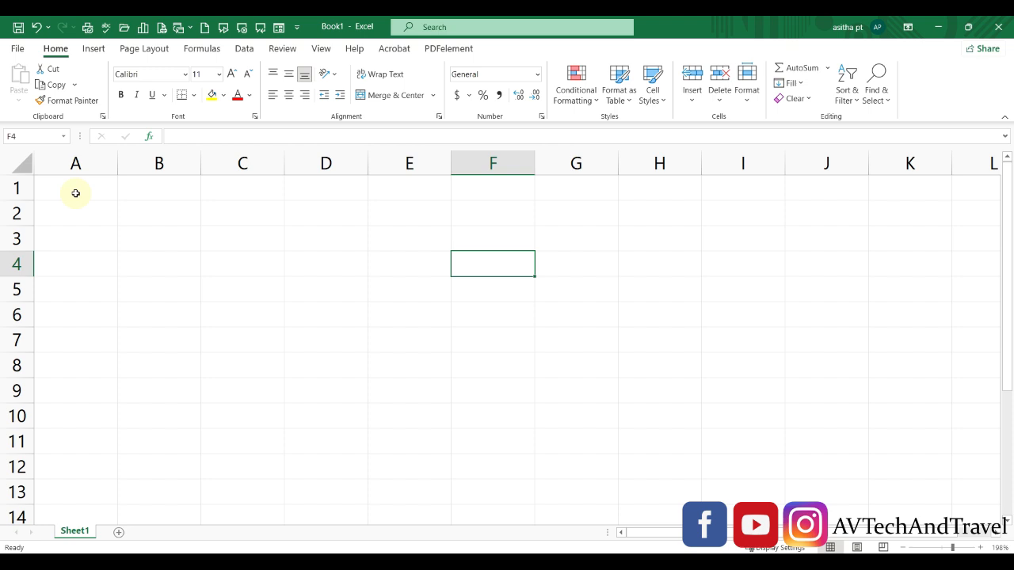
# - Merge and center cells A1:E2 in the blank workbook Book1
pyautogui.click(309, 232)
pyautogui.moveTo(84, 187); pyautogui.dragTo(393, 210)
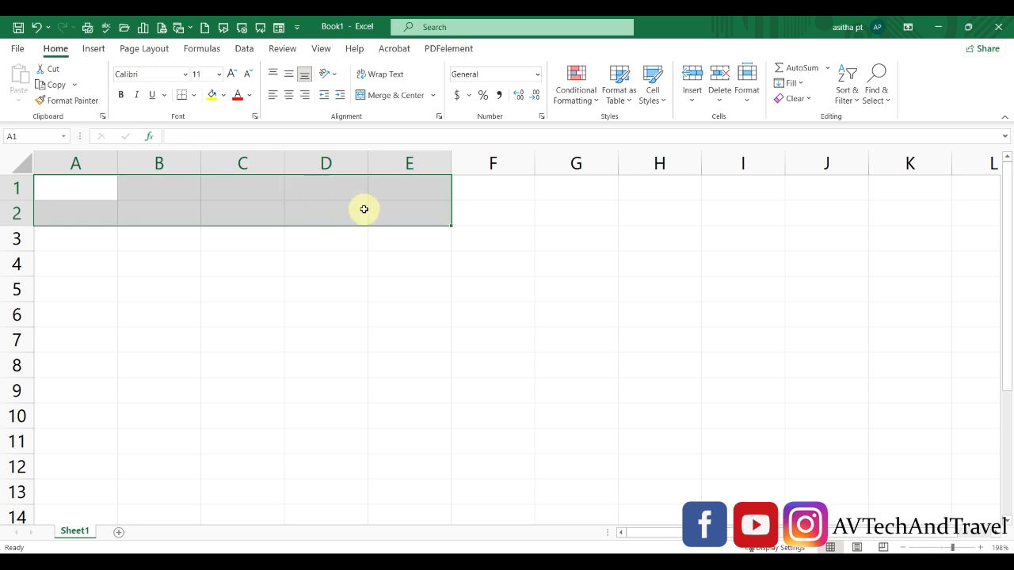
pyautogui.click(396, 95)
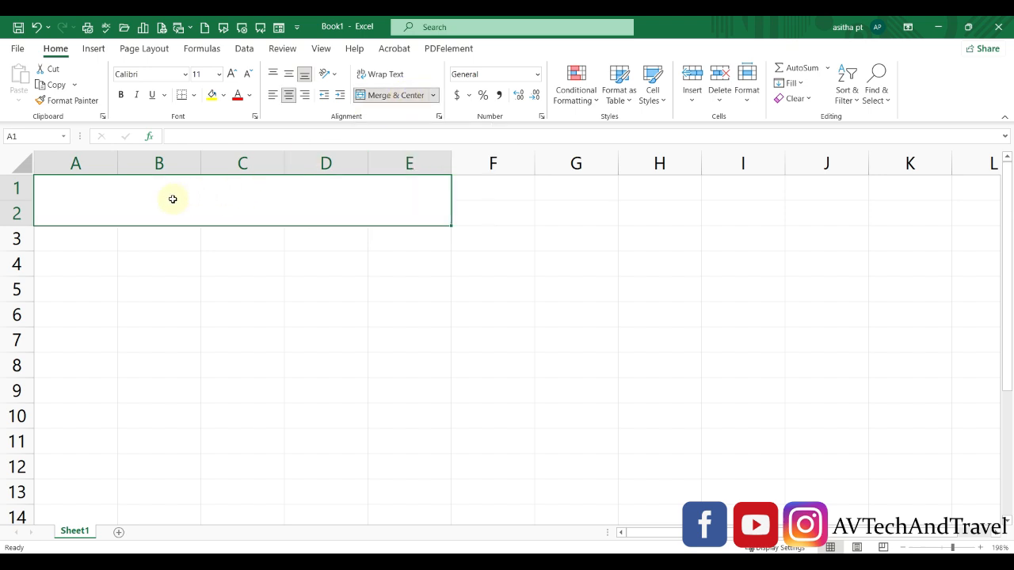
# - Enter the title ABC COMPANY in the merged cell A1:E2 and align it vertically to the middle
pyautogui.doubleClick(231, 199)
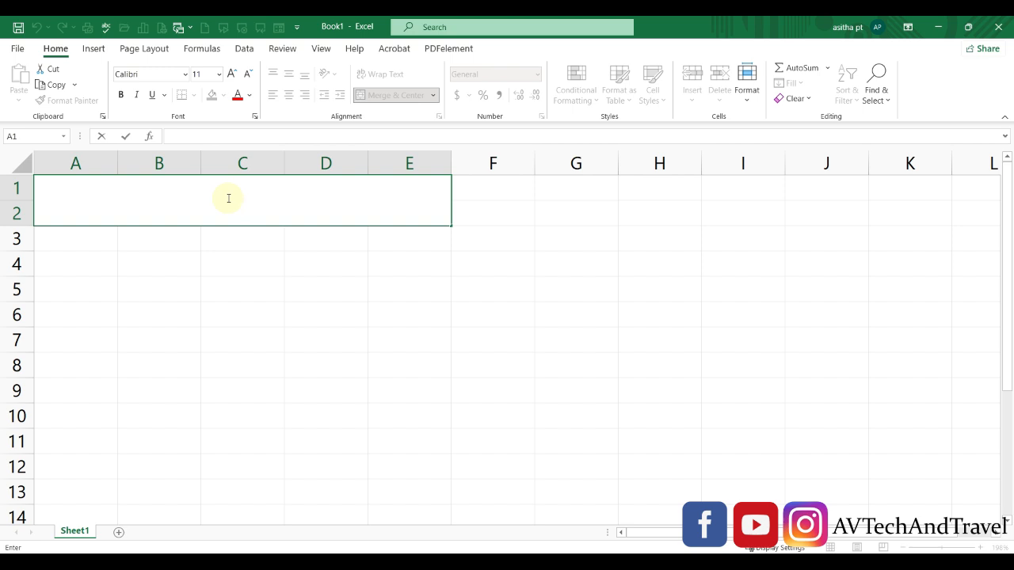
pyautogui.write('ABC COM')
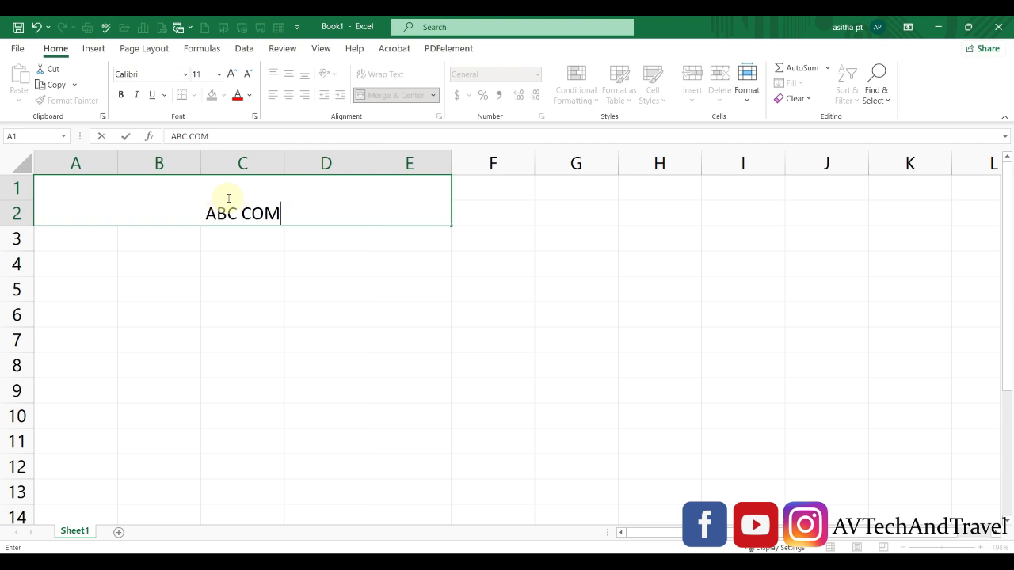
pyautogui.write('PANY')
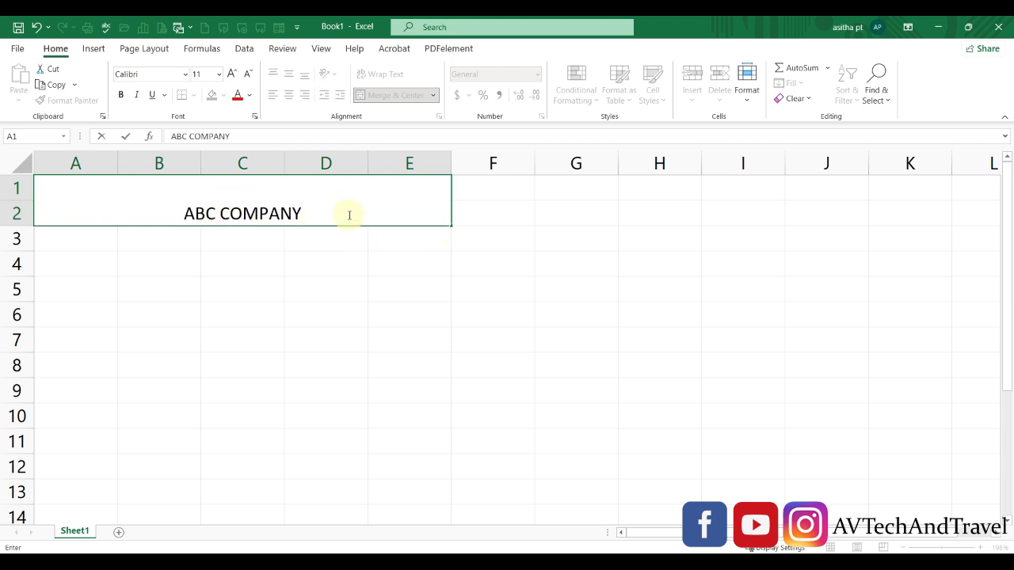
pyautogui.click(239, 195)
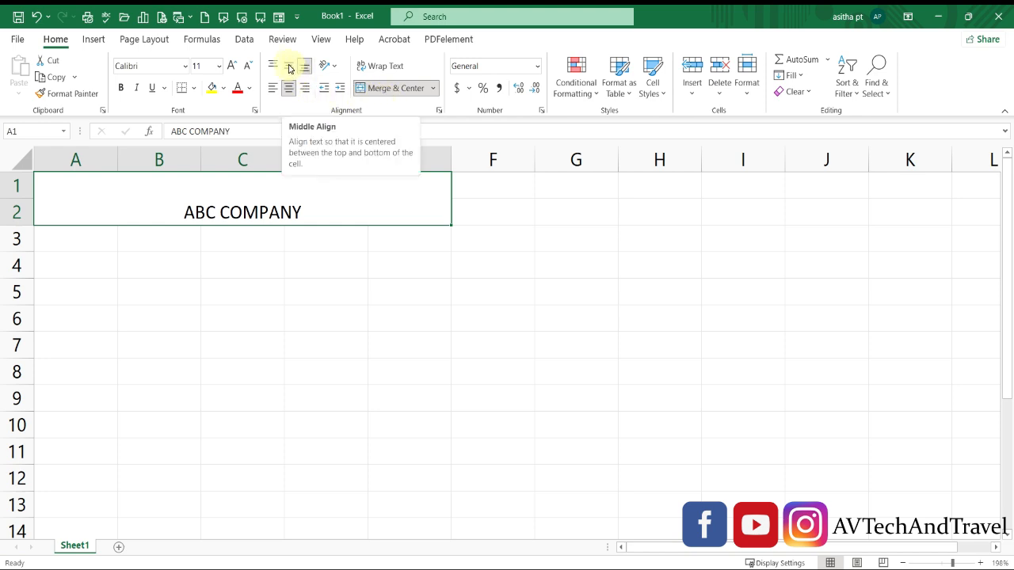
pyautogui.click(289, 69)
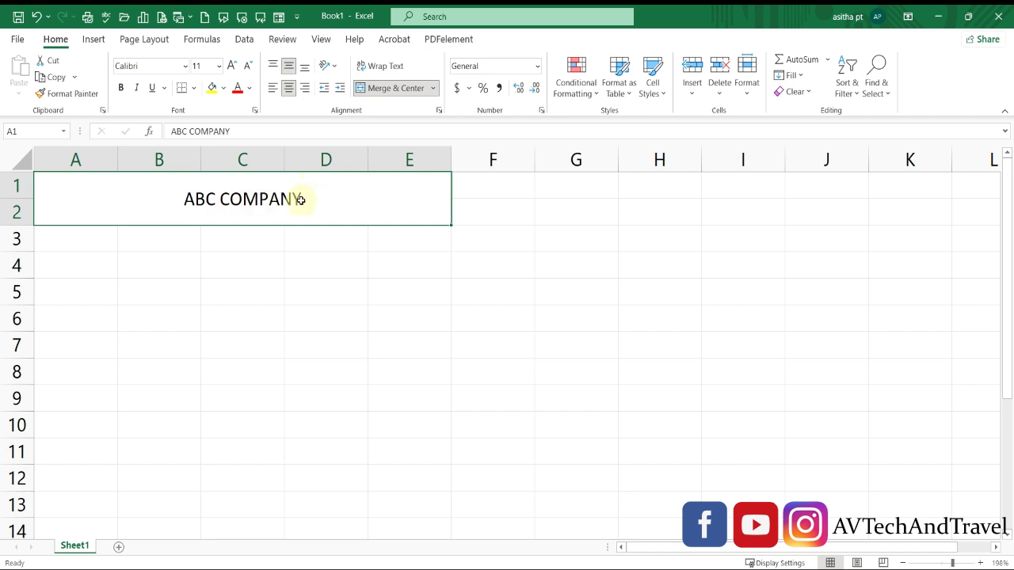
# - Make the ABC COMPANY title bold and increase its font size to 18
pyautogui.doubleClick(184, 200)
pyautogui.moveTo(184, 199); pyautogui.dragTo(303, 199)
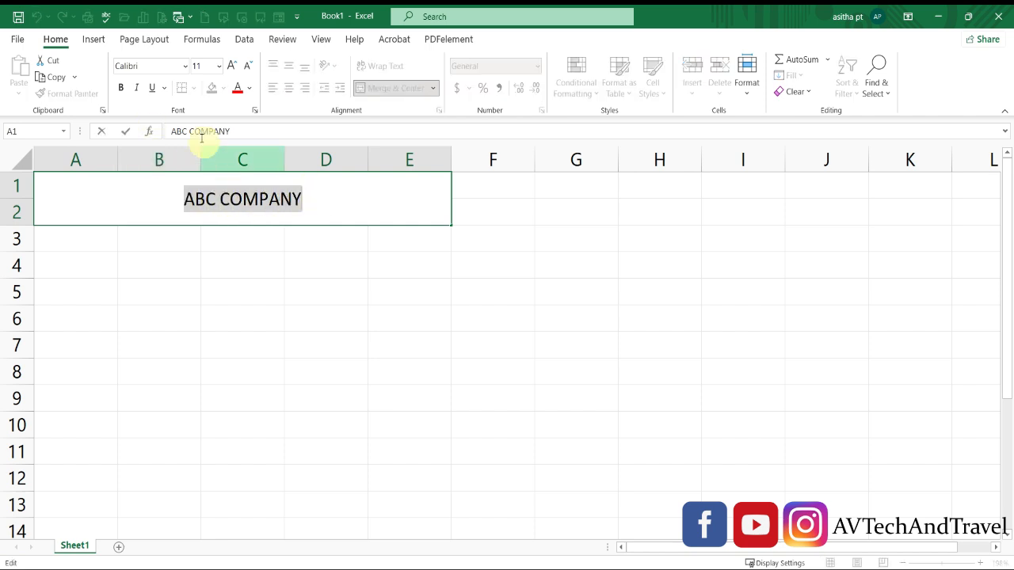
pyautogui.click(122, 88)
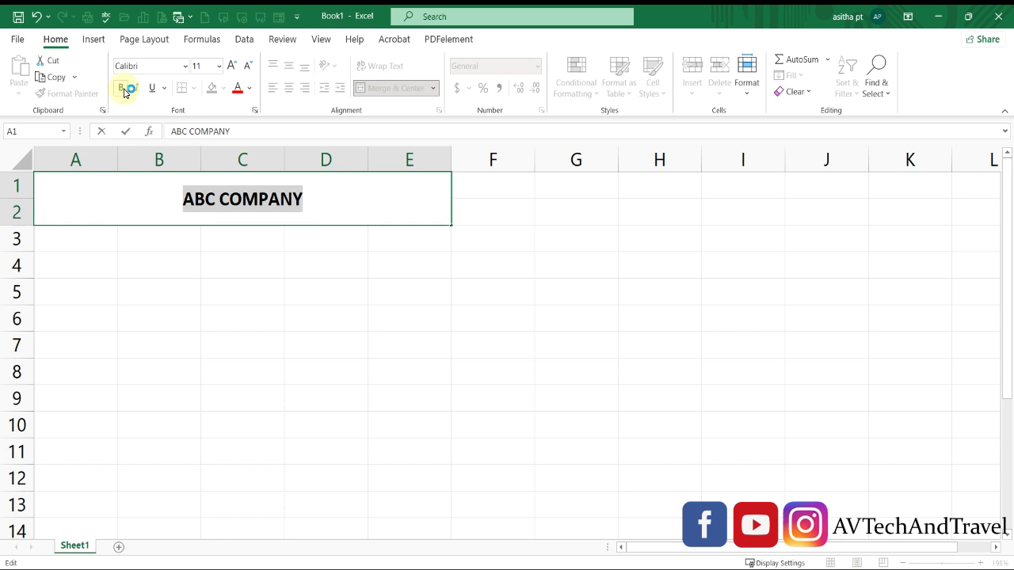
pyautogui.click(233, 66)
pyautogui.click(234, 67)
pyautogui.click(233, 67)
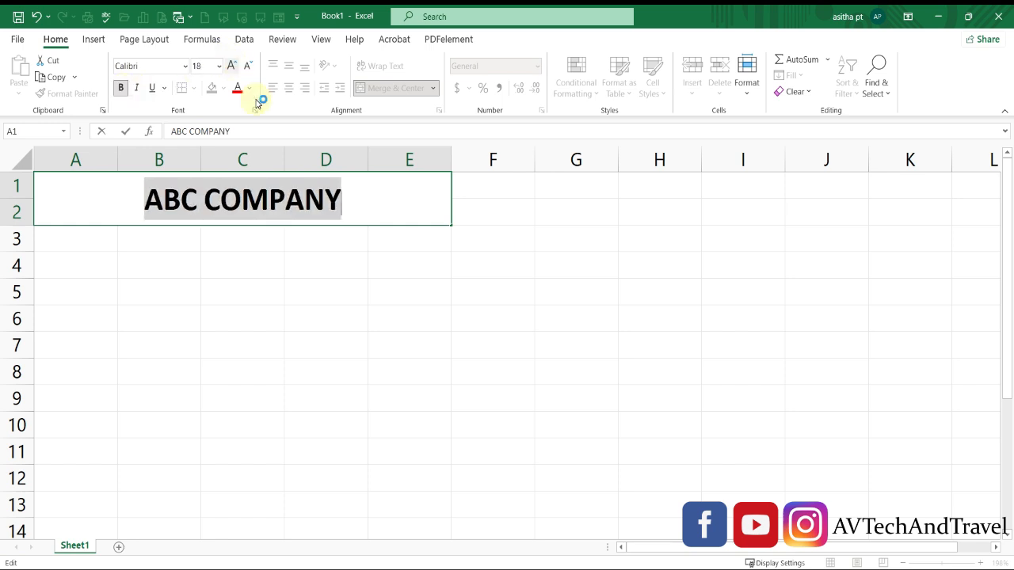
pyautogui.click(364, 264)
# - Fill the merged ABC COMPANY title cell with a light orange theme color
pyautogui.click(116, 197)
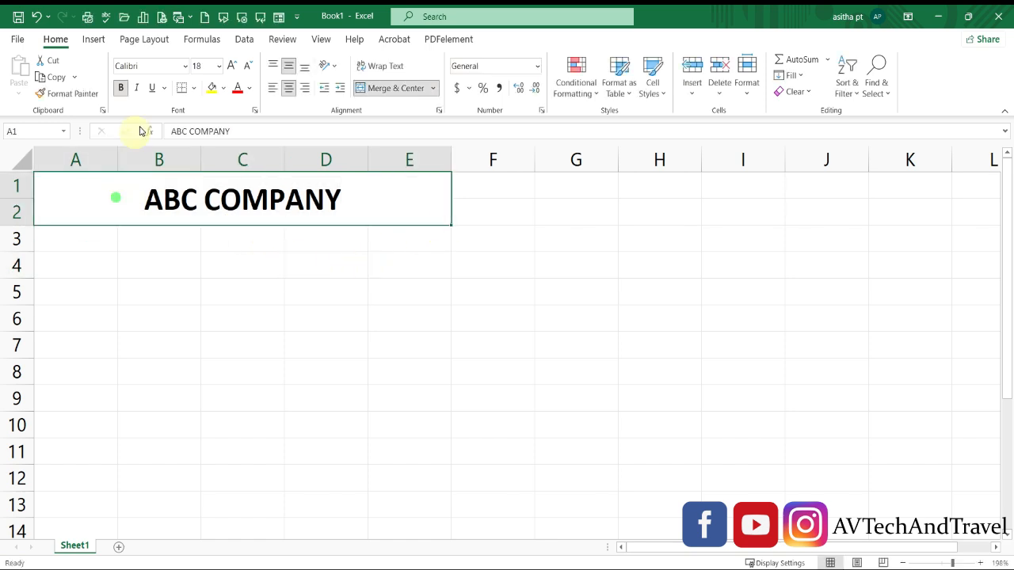
pyautogui.click(224, 89)
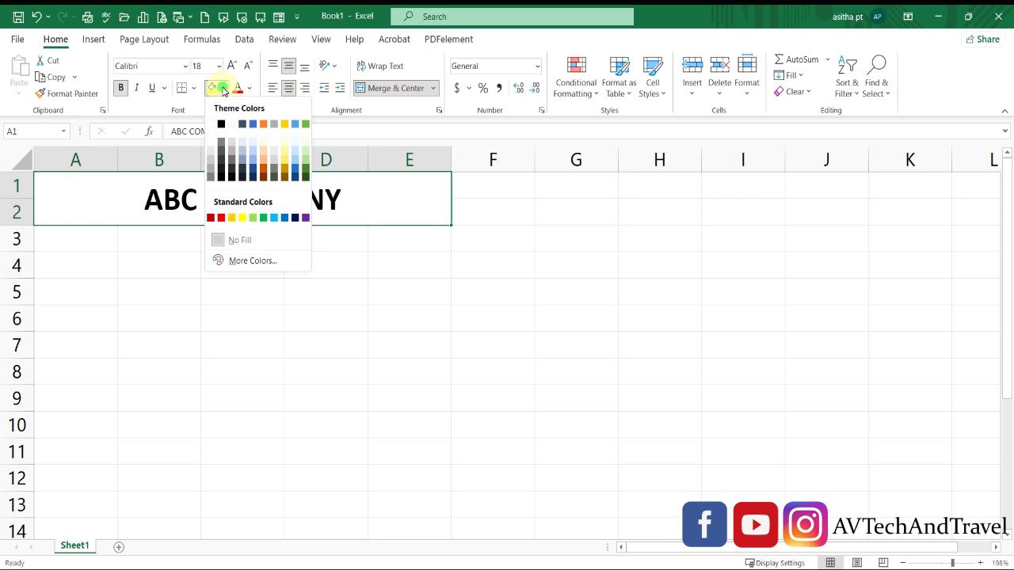
pyautogui.click(263, 152)
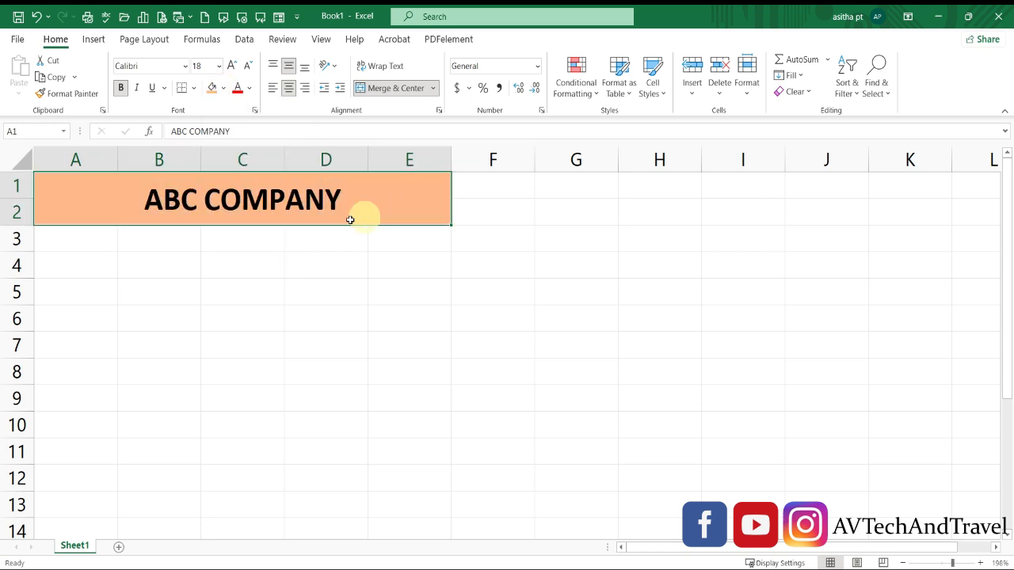
pyautogui.doubleClick(160, 202)
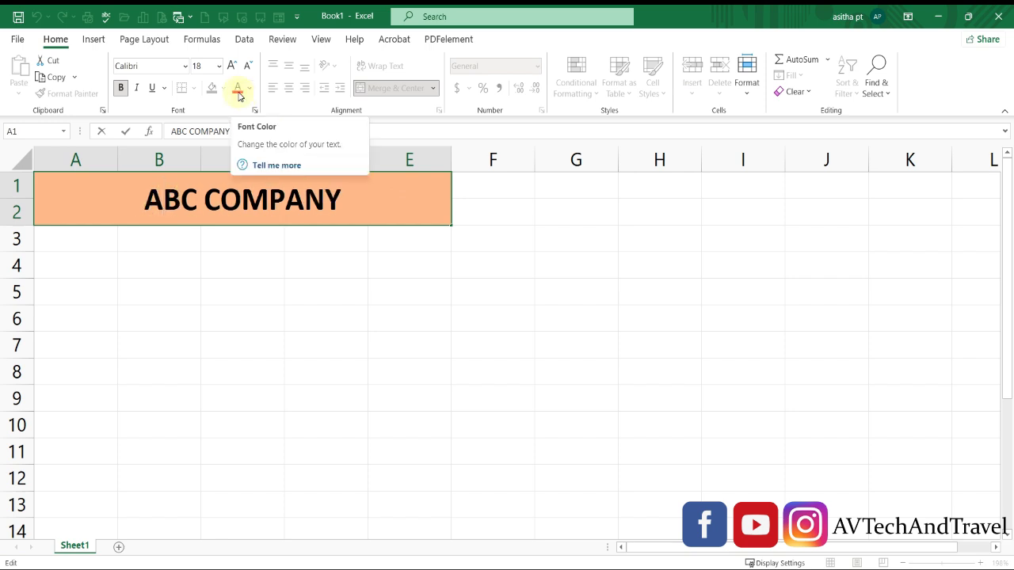
pyautogui.click(241, 298)
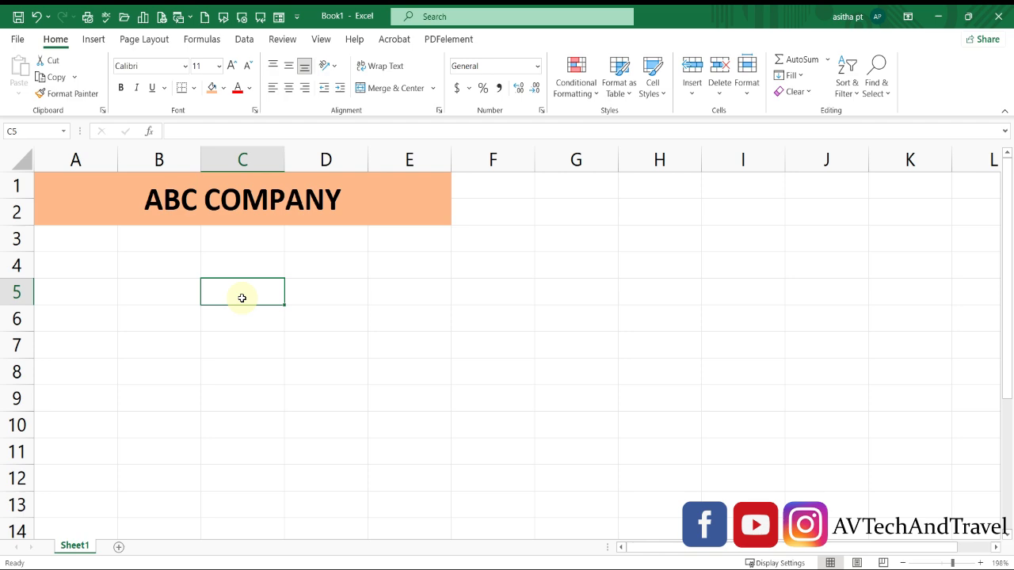
pyautogui.click(940, 17)
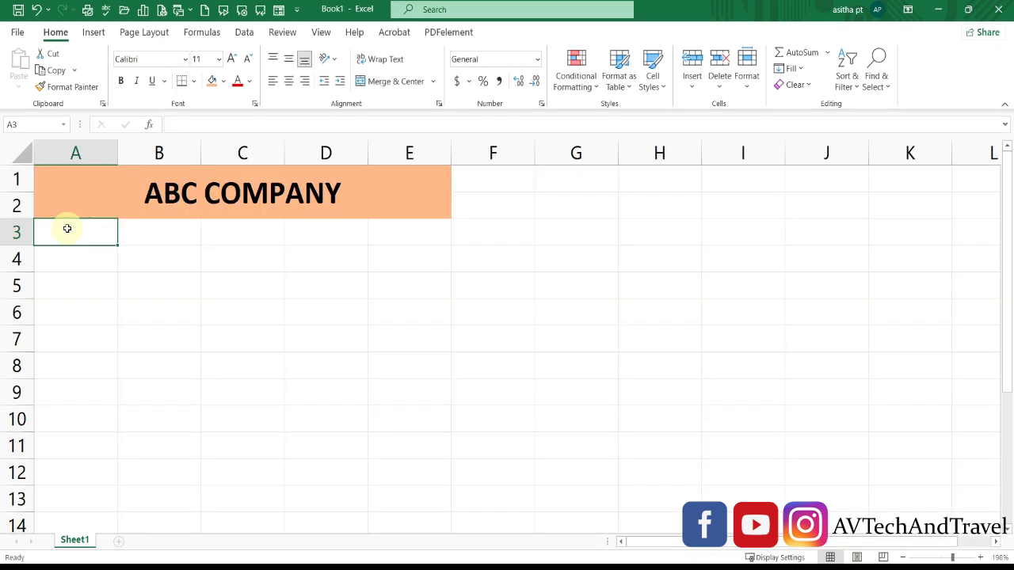
pyautogui.click(480, 342)
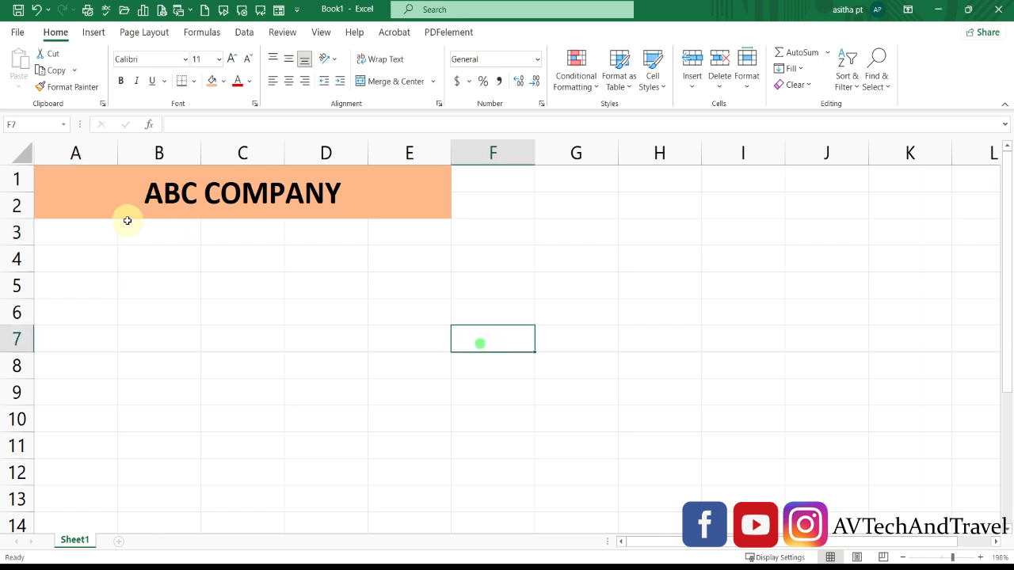
# - Merge and center cells A3:E4 below the company title, leaving the merged cell empty
pyautogui.moveTo(87, 231); pyautogui.dragTo(86, 250)
pyautogui.moveTo(151, 253); pyautogui.dragTo(406, 262)
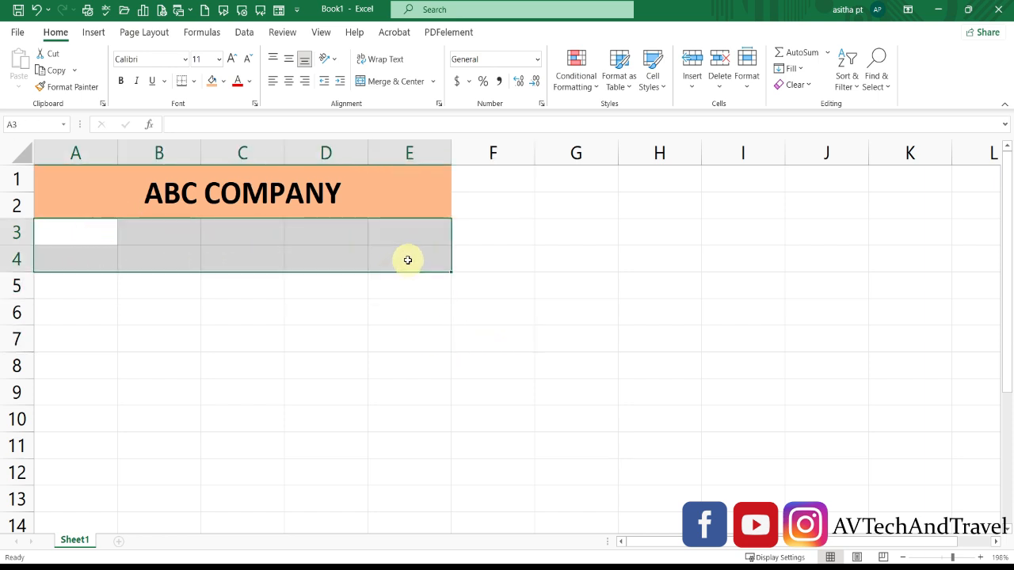
pyautogui.click(381, 83)
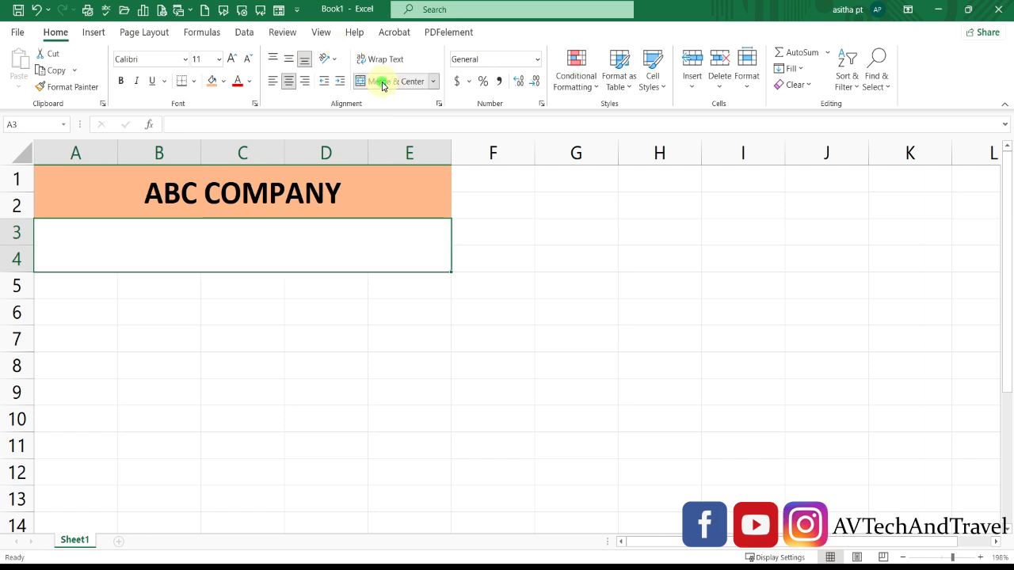
pyautogui.doubleClick(81, 236)
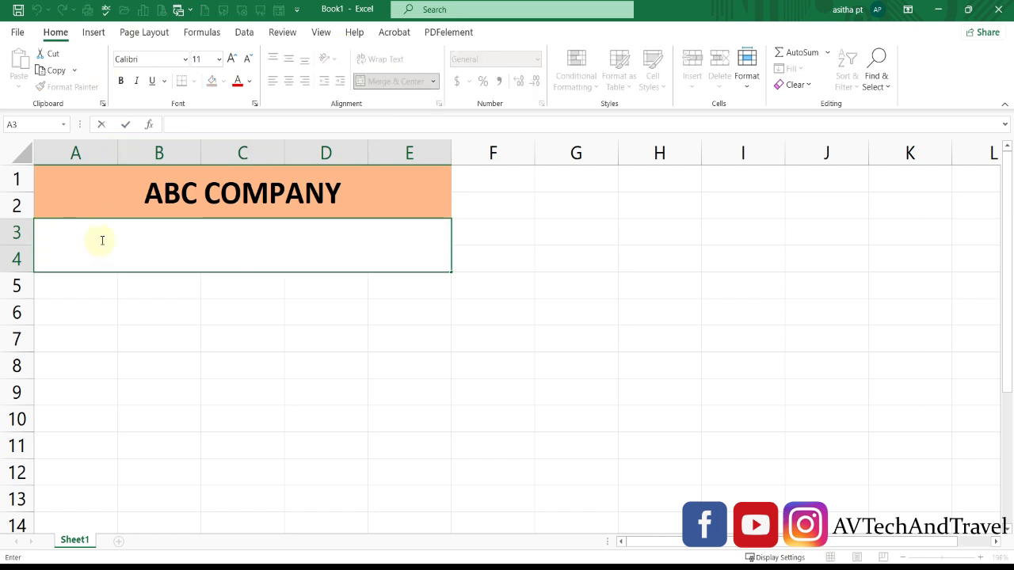
pyautogui.press('Escape')
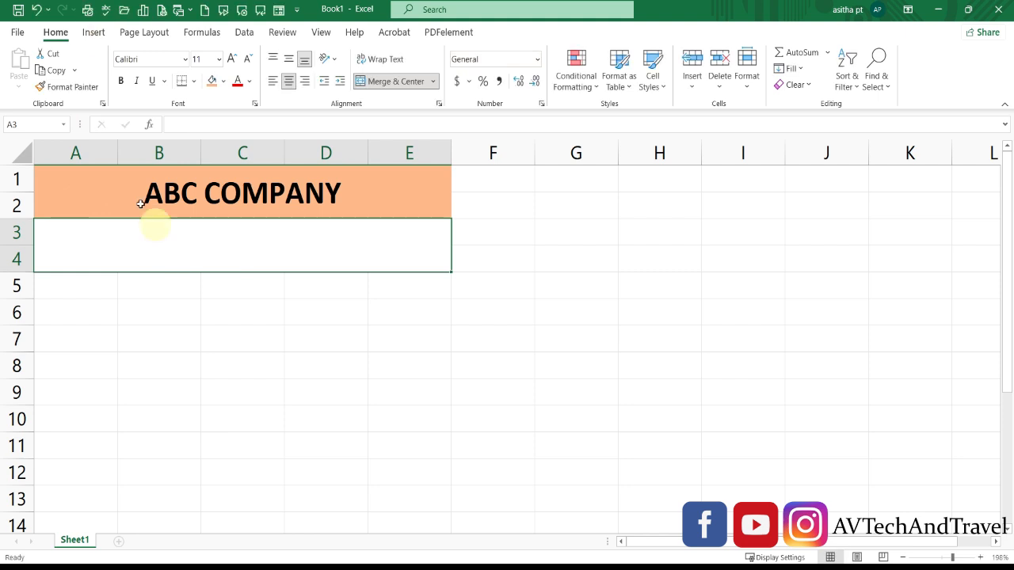
# - Insert the logo picture download.png from the Desktop folder and shrink it to about 0.39 by 0.39 inches within rows 3 and 4 of column A
pyautogui.click(95, 33)
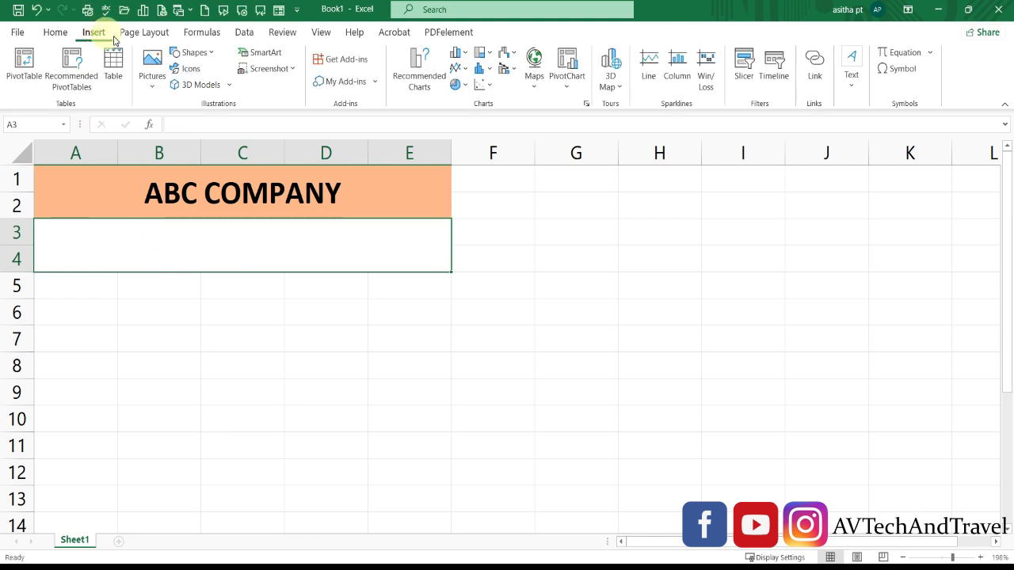
pyautogui.click(154, 67)
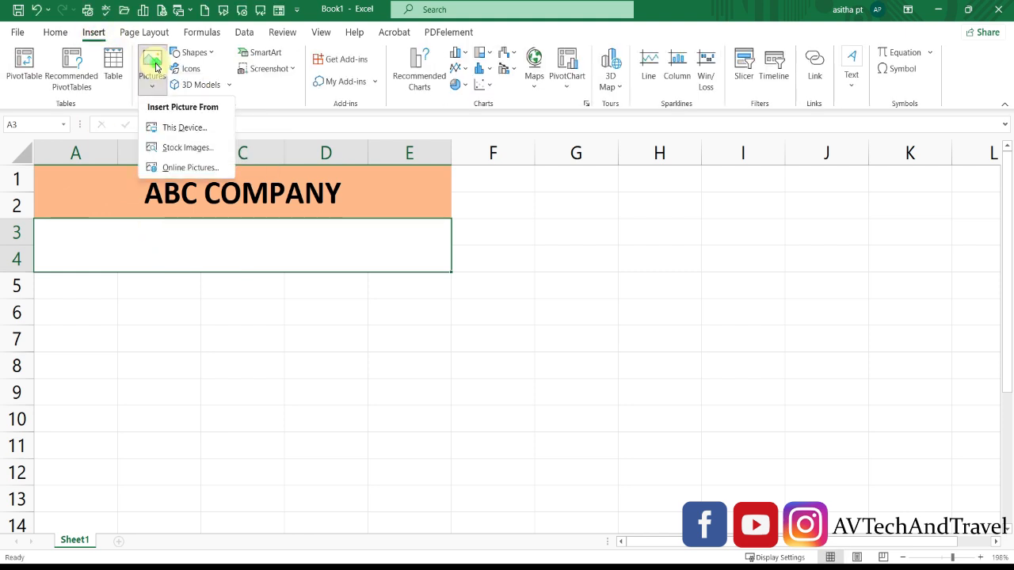
pyautogui.click(198, 132)
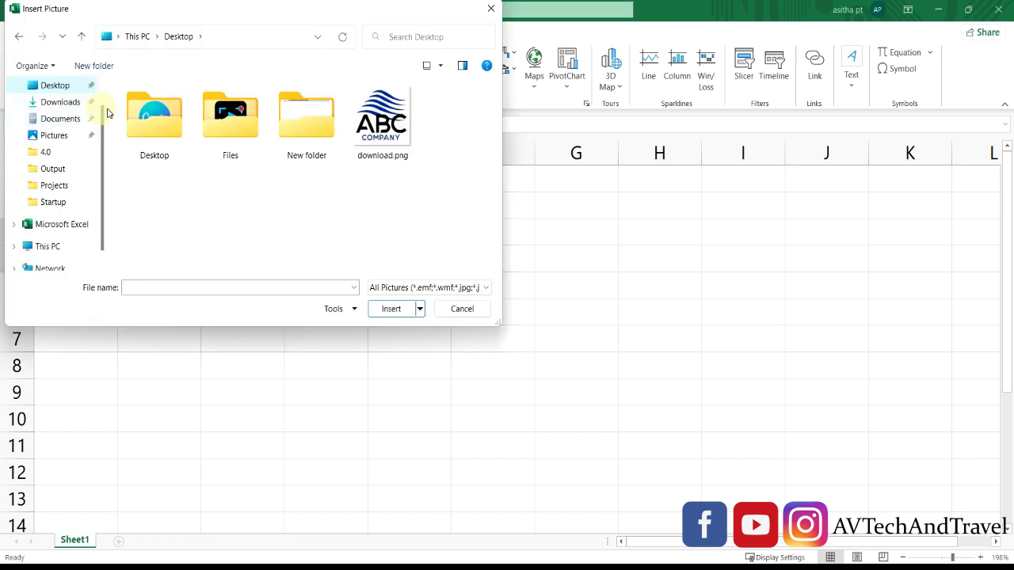
pyautogui.doubleClick(380, 117)
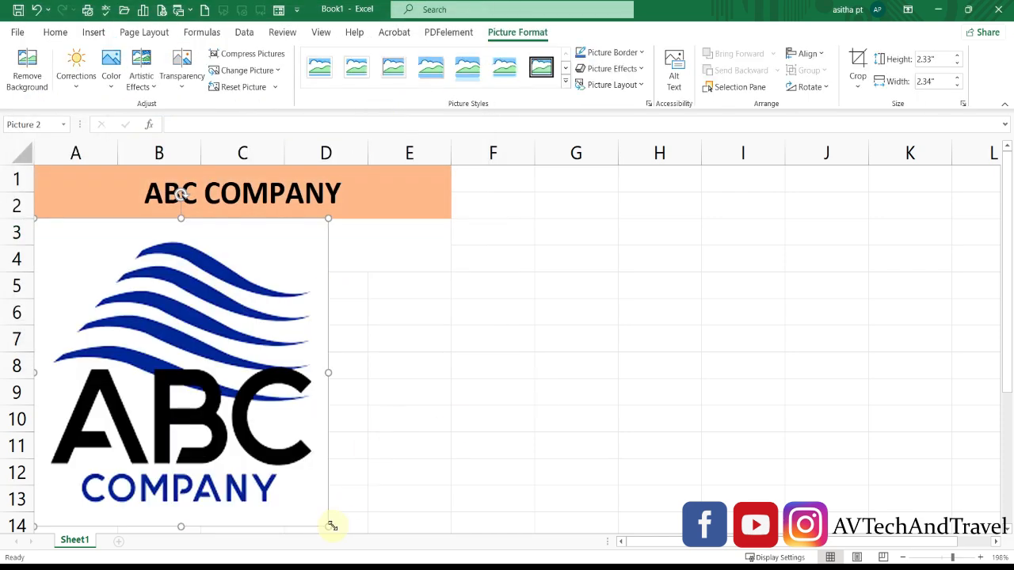
pyautogui.moveTo(325, 525); pyautogui.dragTo(85, 221)
pyautogui.click(234, 290)
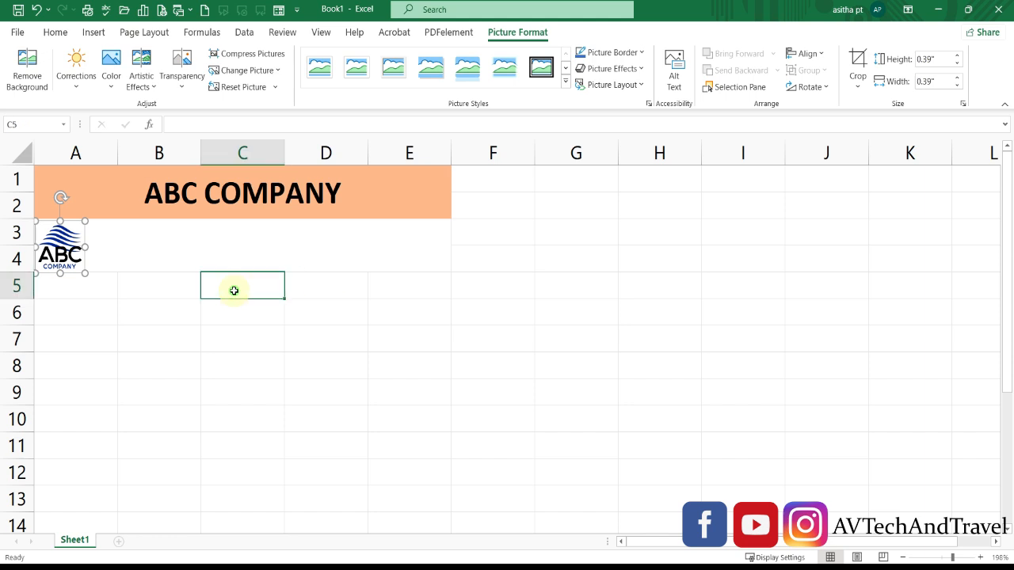
# - Enter INVOICE in the merged cell A3:E4 beside the logo and align it vertically to the middle
pyautogui.click(202, 228)
pyautogui.doubleClick(185, 242)
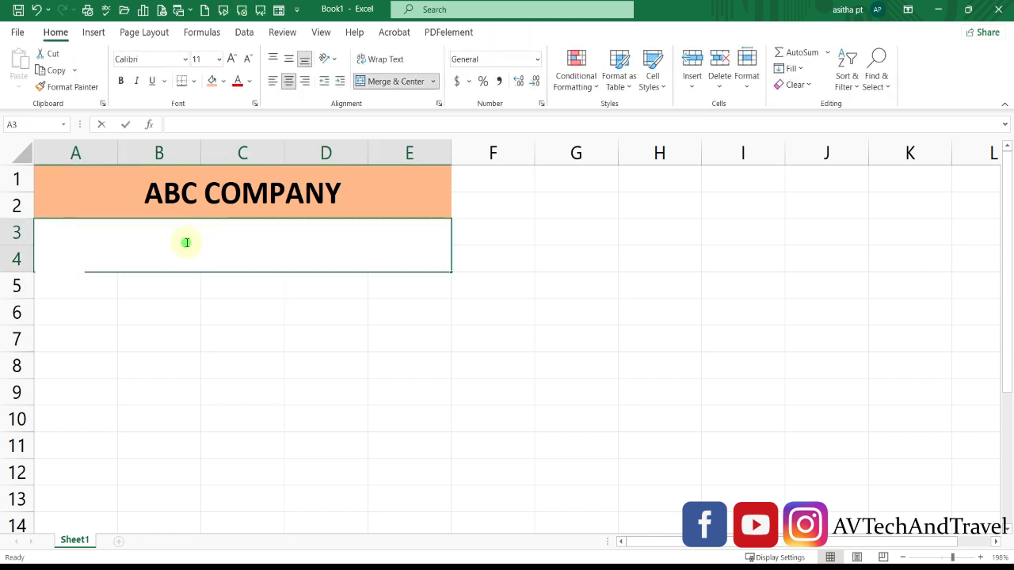
pyautogui.write('INVOICE')
pyautogui.hotkey('ctrl', 'Return')
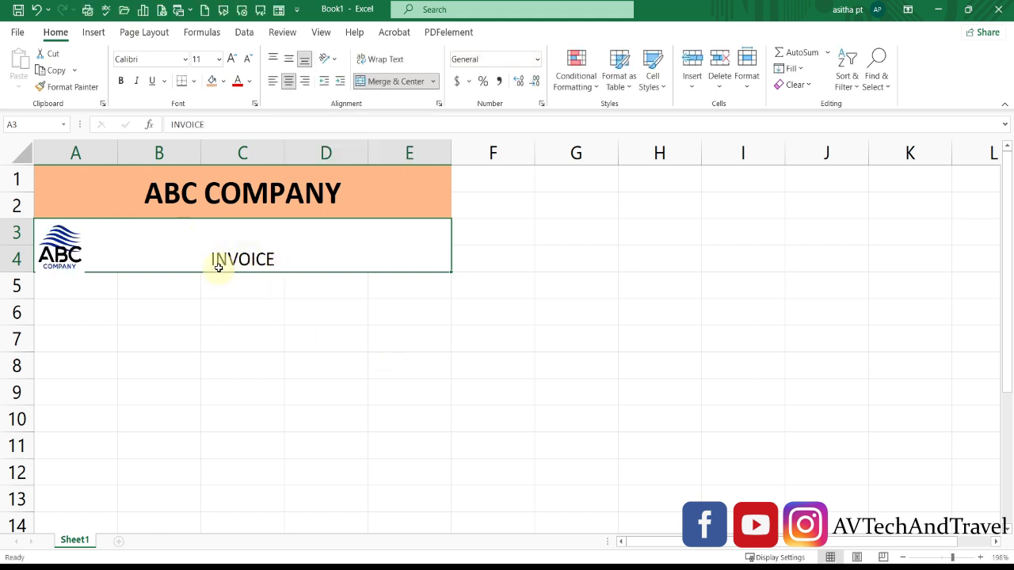
pyautogui.click(288, 62)
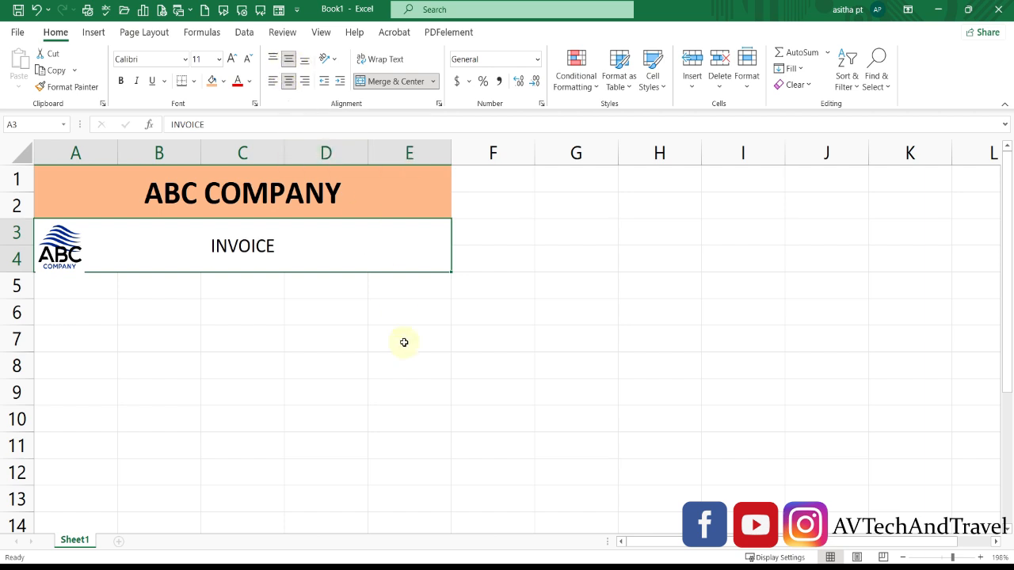
pyautogui.click(340, 364)
# - Make the INVOICE heading text bold and increase its font size by one increment
pyautogui.doubleClick(212, 246)
pyautogui.moveTo(211, 245); pyautogui.dragTo(285, 247)
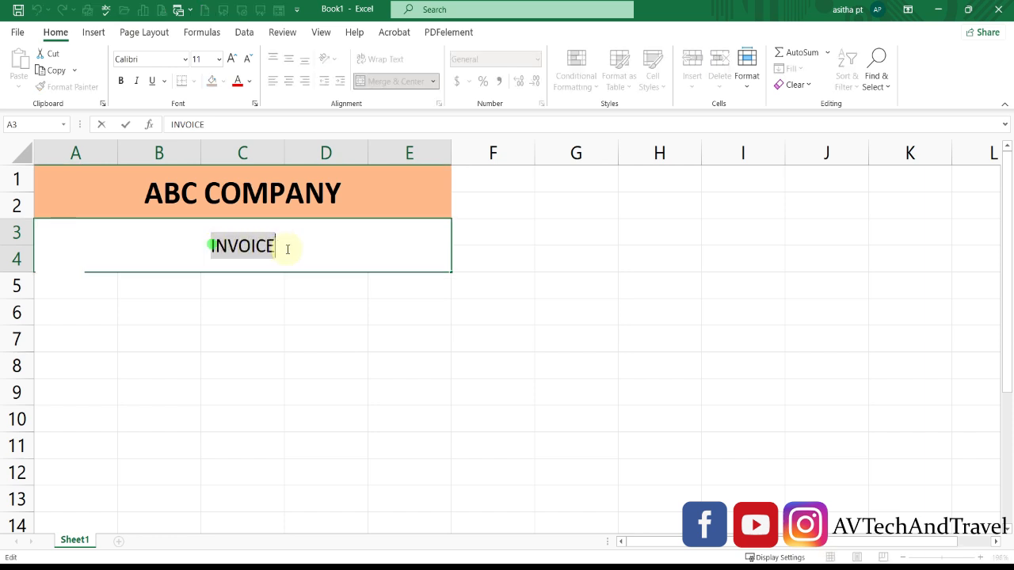
pyautogui.click(122, 81)
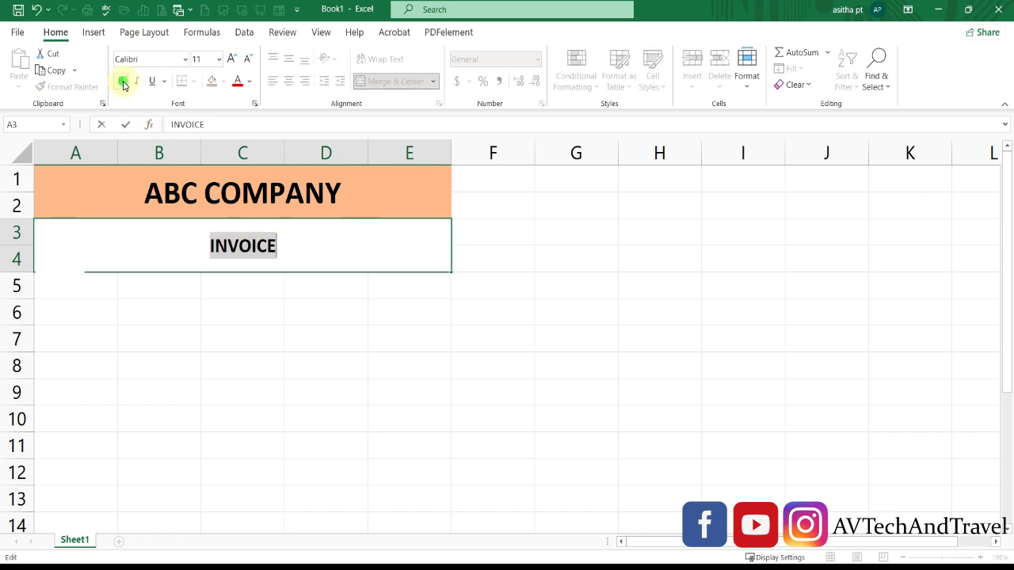
pyautogui.click(235, 63)
pyautogui.click(413, 415)
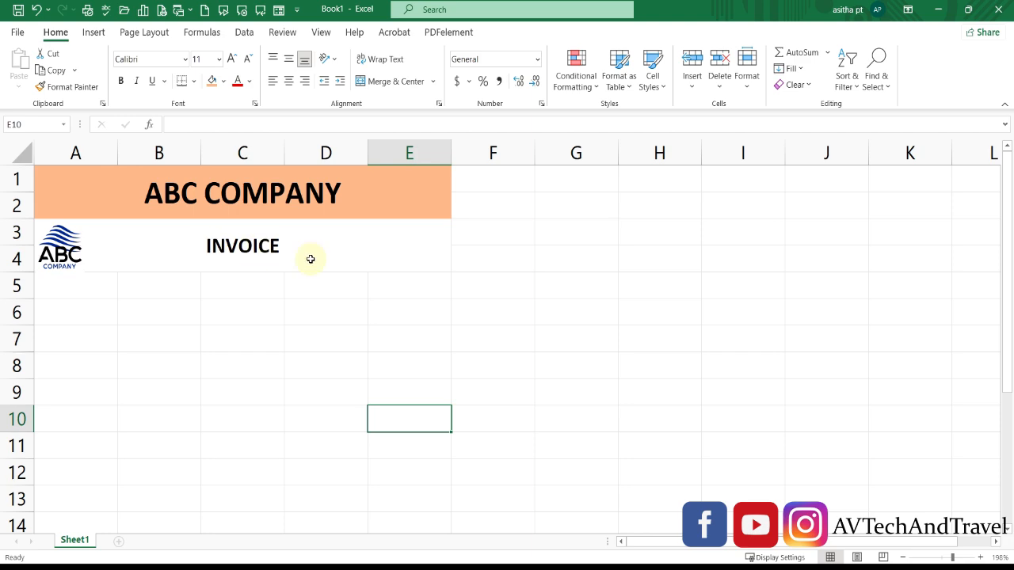
pyautogui.click(939, 9)
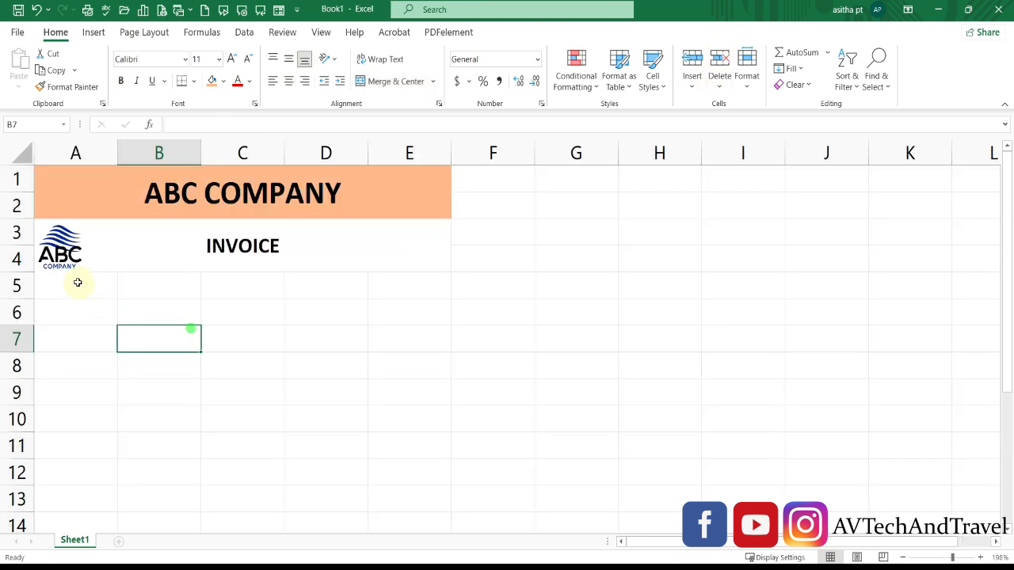
# - Merge and center cells A5:E5 and enter the label "Bill no:" in the merged cell
pyautogui.moveTo(75, 281); pyautogui.dragTo(408, 287)
pyautogui.click(390, 81)
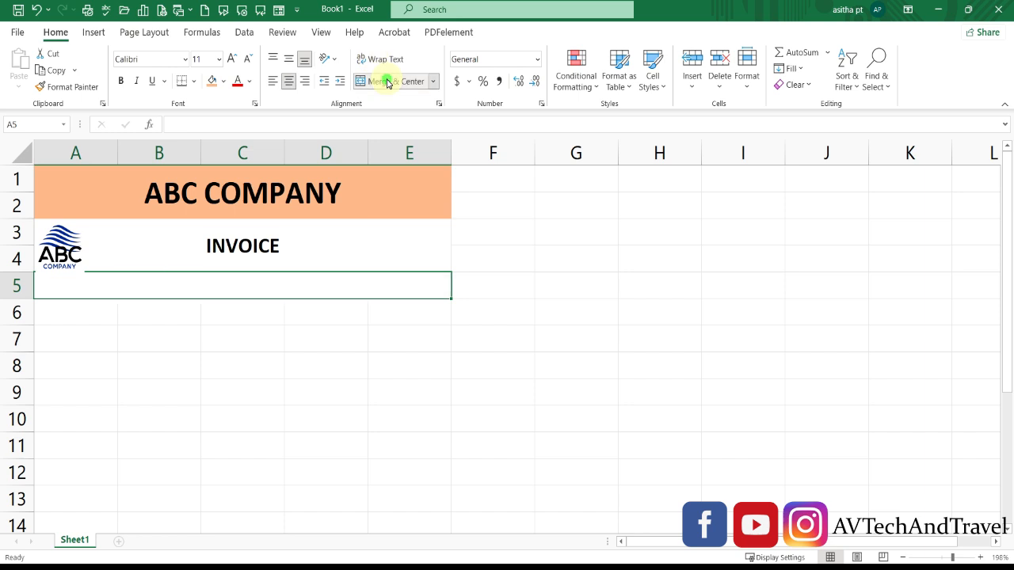
pyautogui.doubleClick(79, 286)
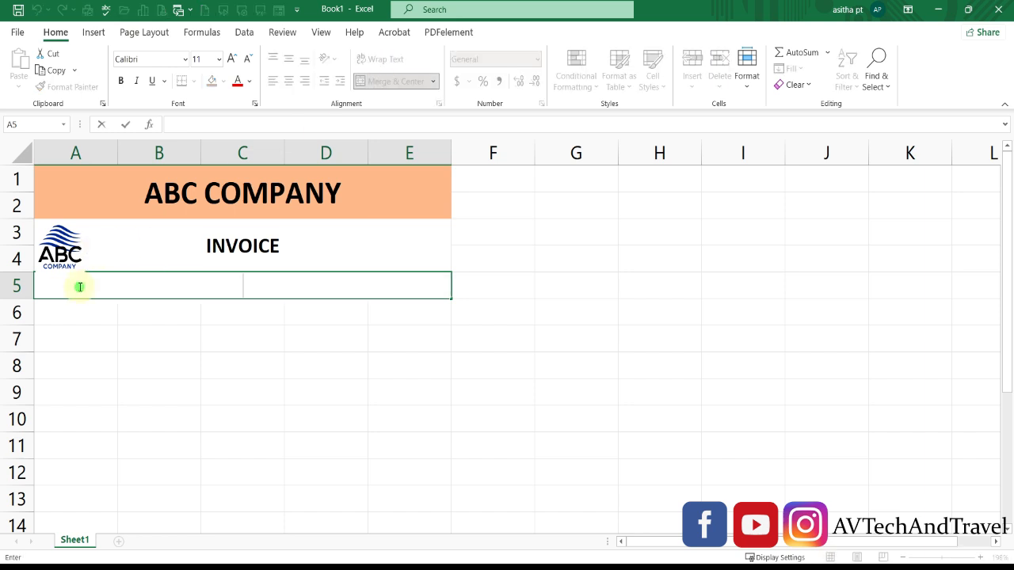
pyautogui.write('Bill no:')
pyautogui.hotkey('ctrl', 'Return')
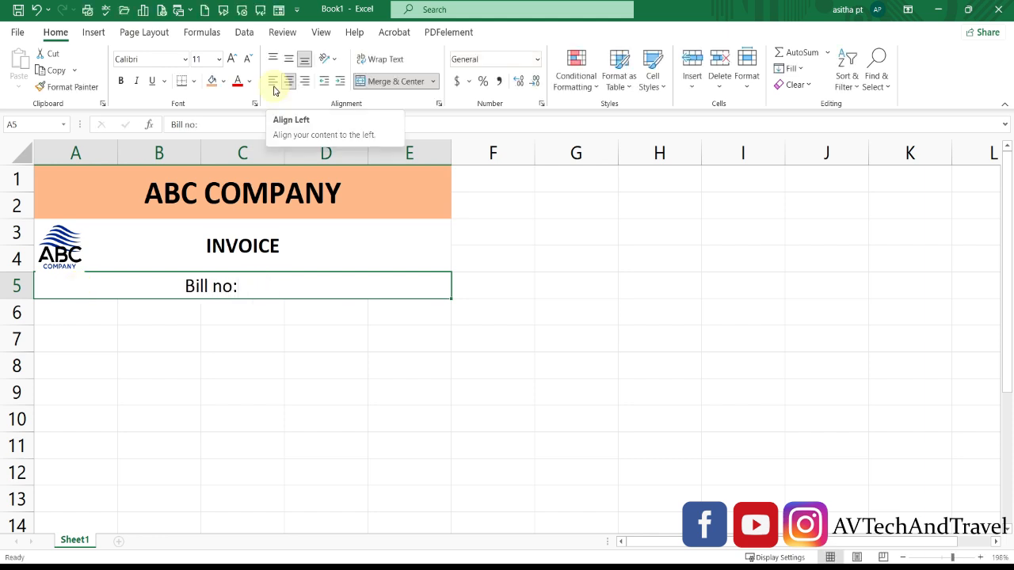
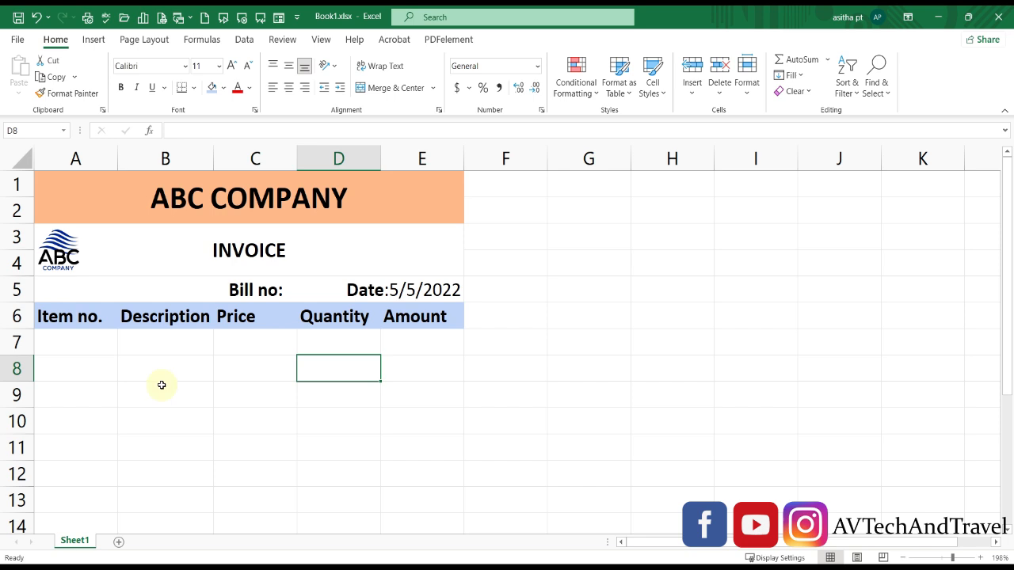
# - Examine the empty first item row, cells A7 to E7, under the Item no., Description, Price, Quantity and Amount headings
pyautogui.click(76, 343)
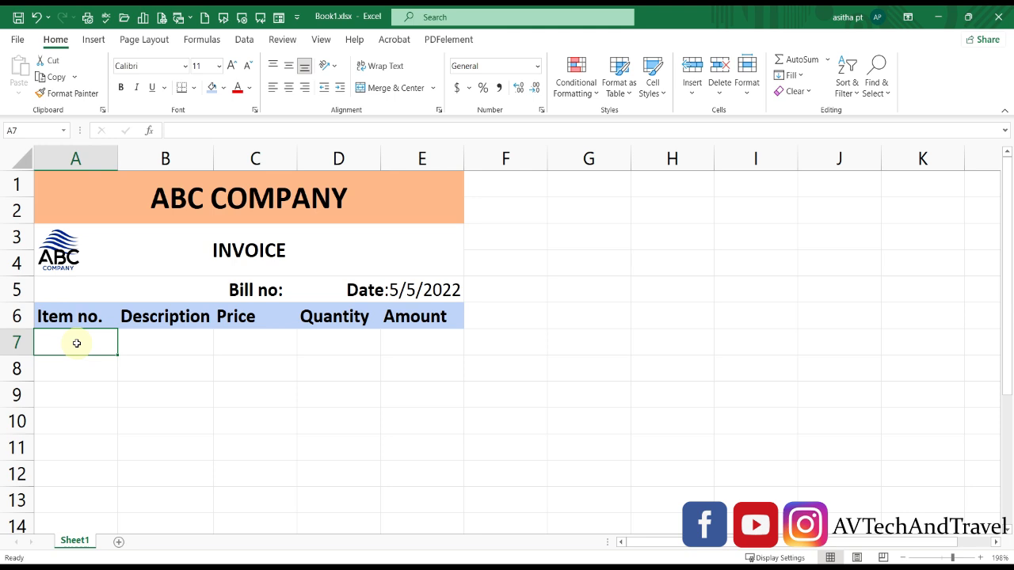
pyautogui.press('Tab')
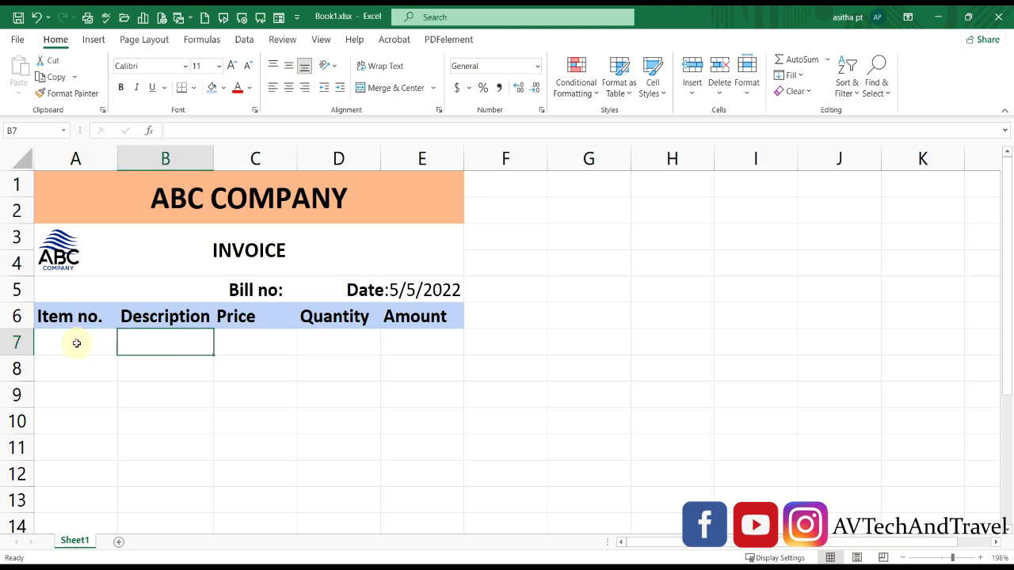
pyautogui.press('Tab')
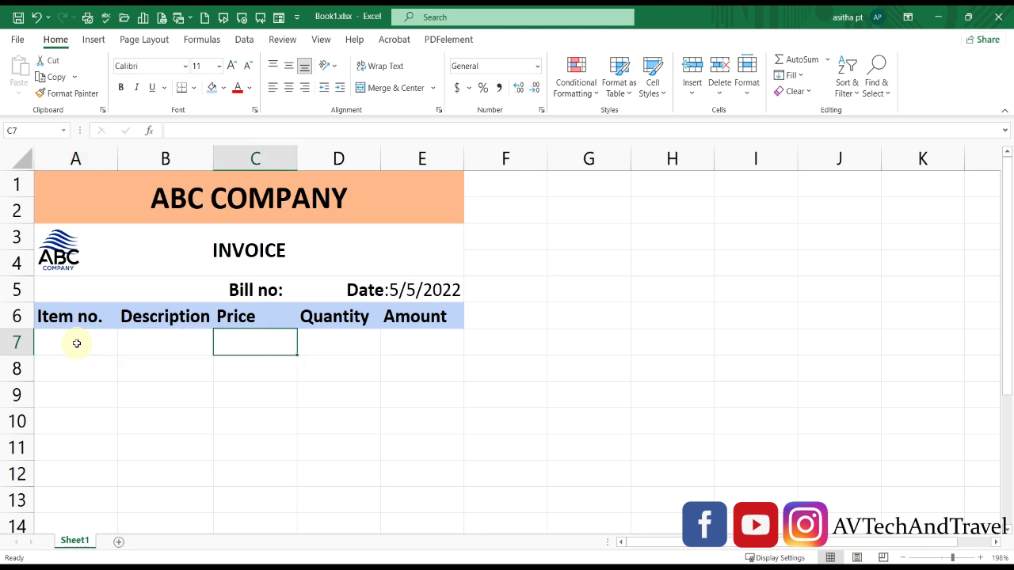
pyautogui.press('Tab')
pyautogui.press('Tab')
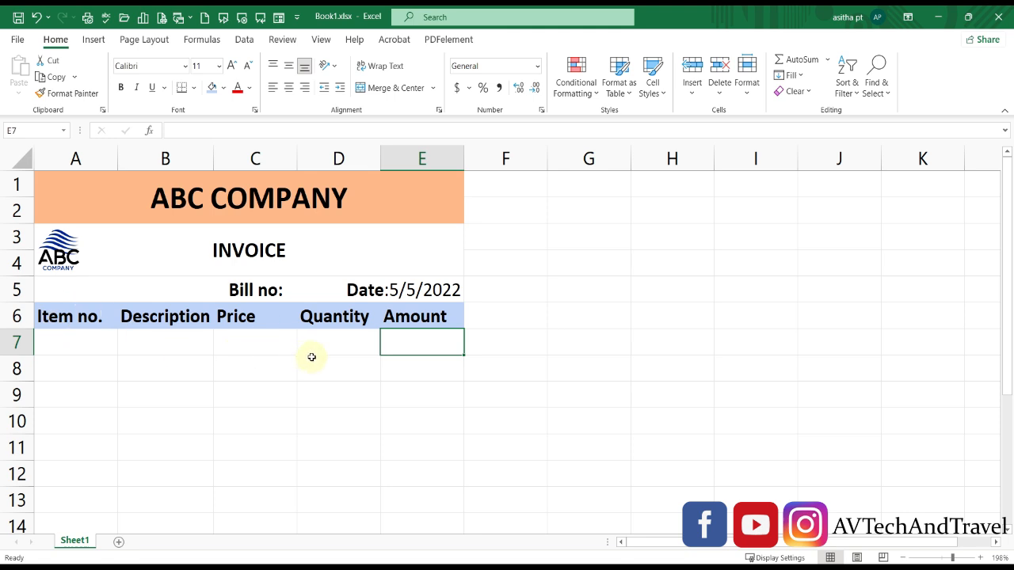
pyautogui.click(257, 343)
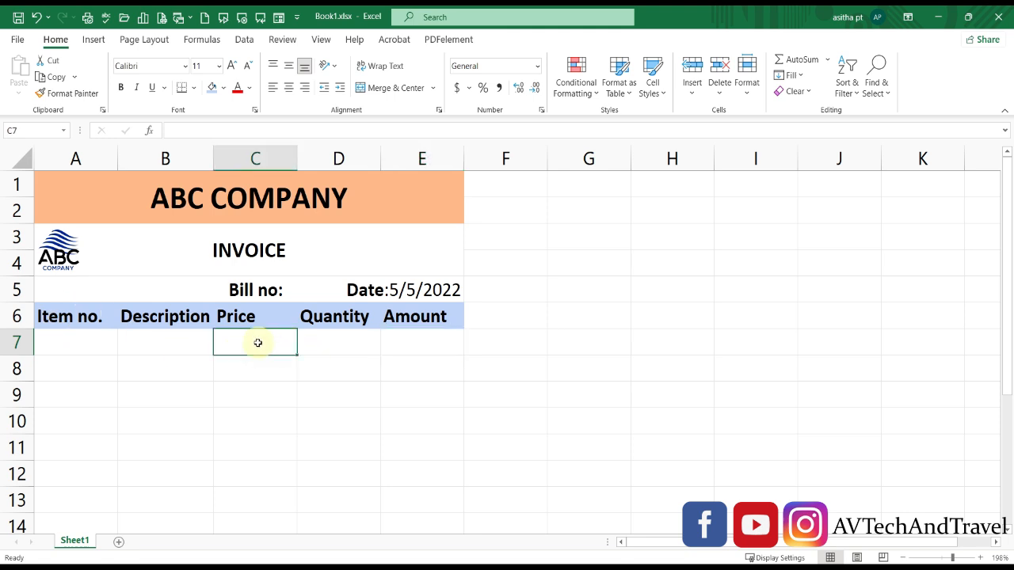
pyautogui.click(331, 339)
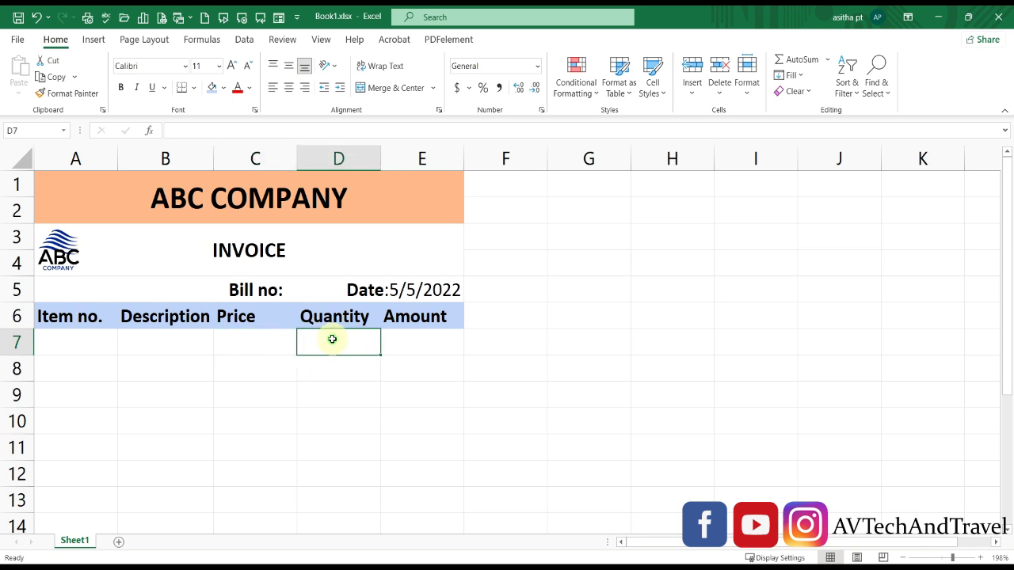
pyautogui.click(398, 333)
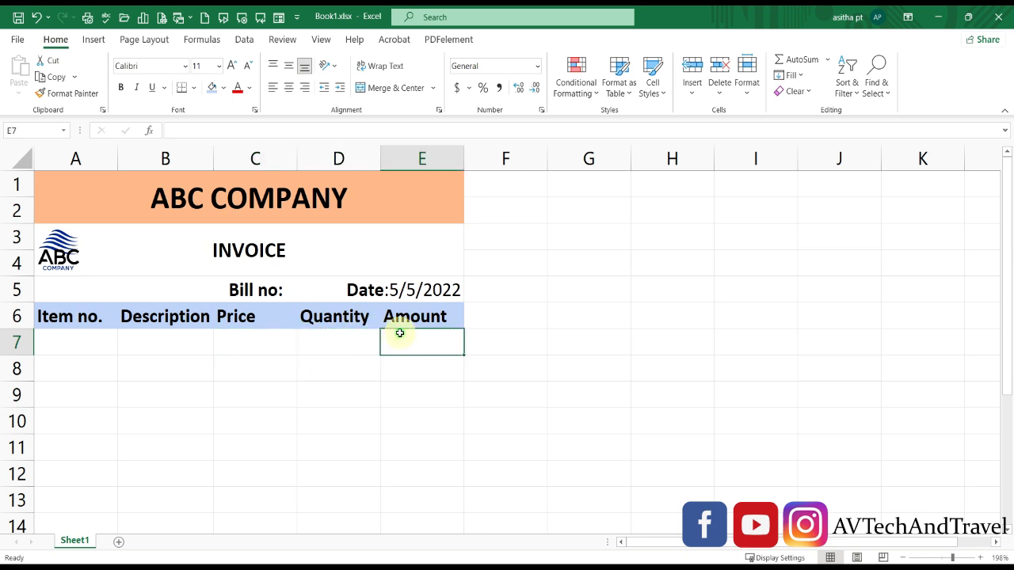
# - Enter the formula =C7*D7 in Amount cell E7 to multiply the price by the quantity
pyautogui.doubleClick(422, 341)
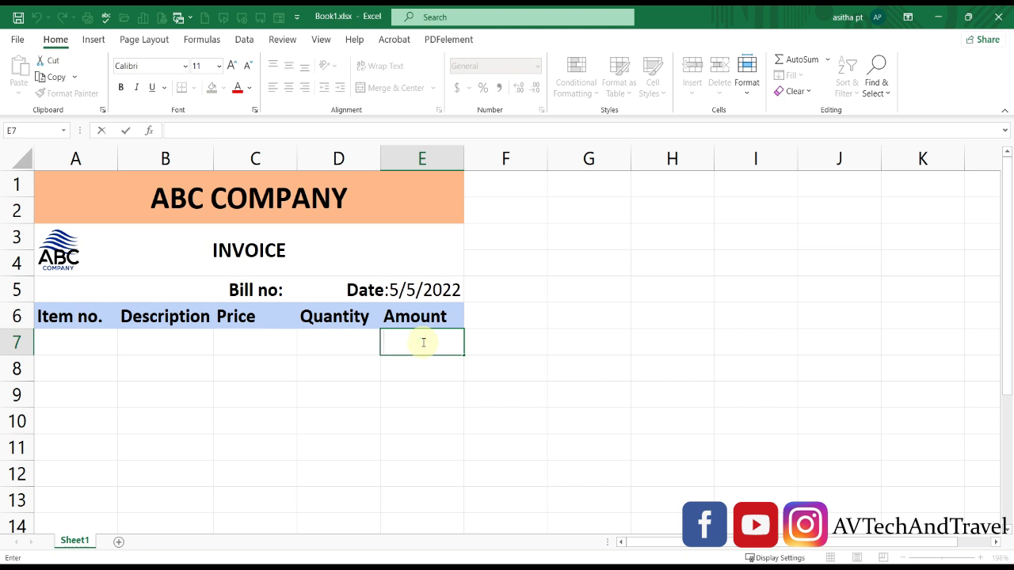
pyautogui.write('=')
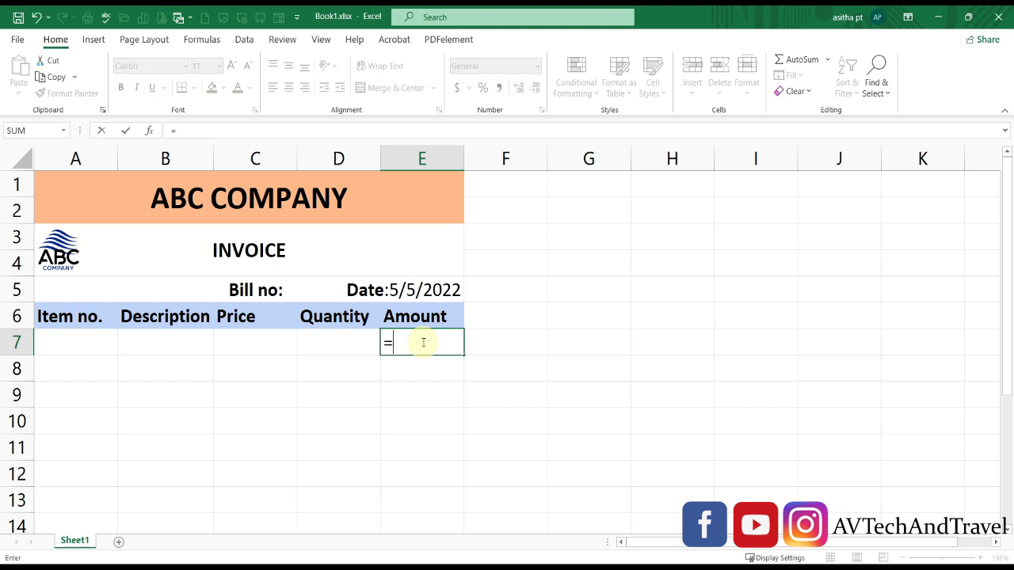
pyautogui.click(262, 339)
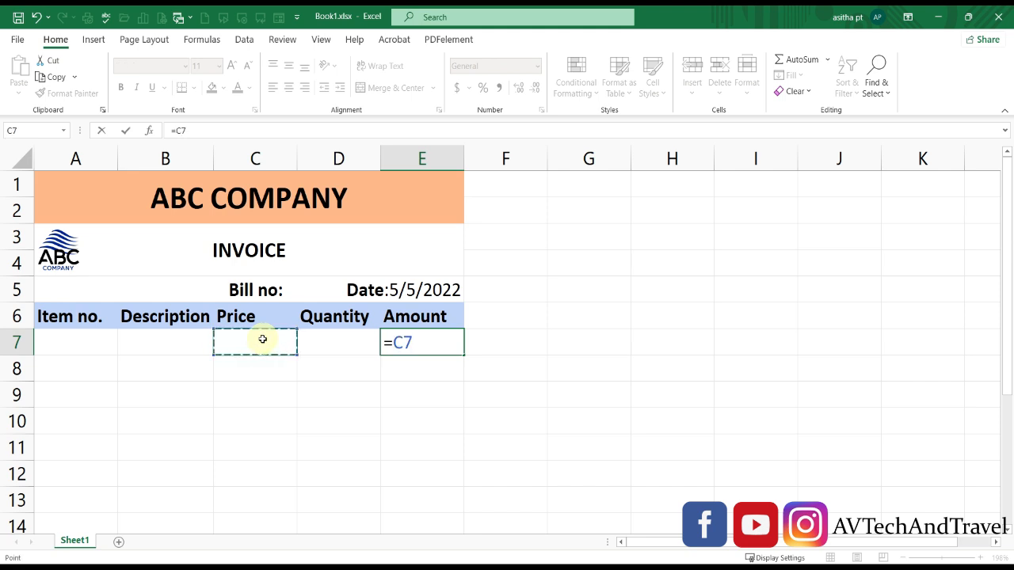
pyautogui.write('*')
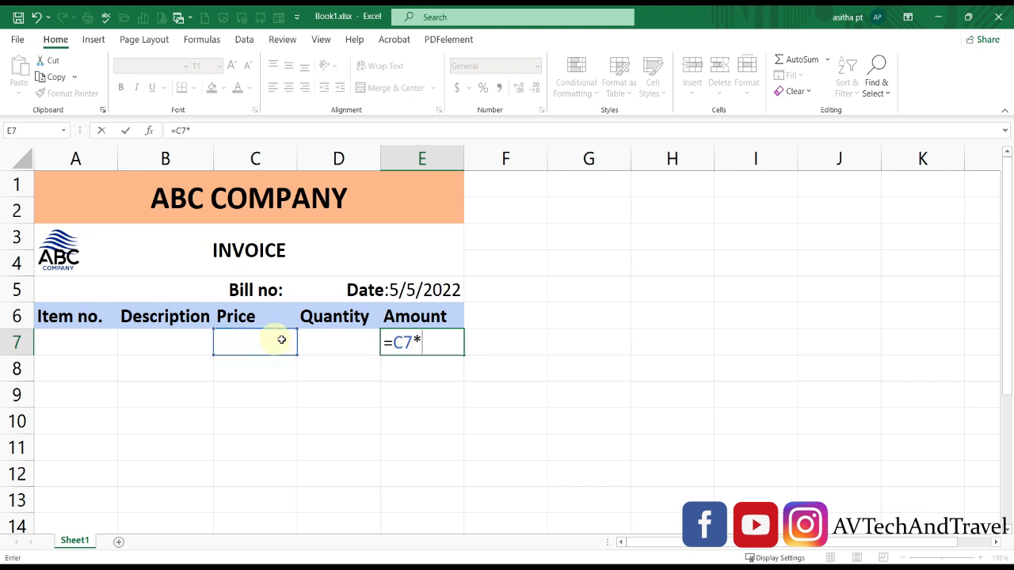
pyautogui.click(316, 349)
pyautogui.press('Return')
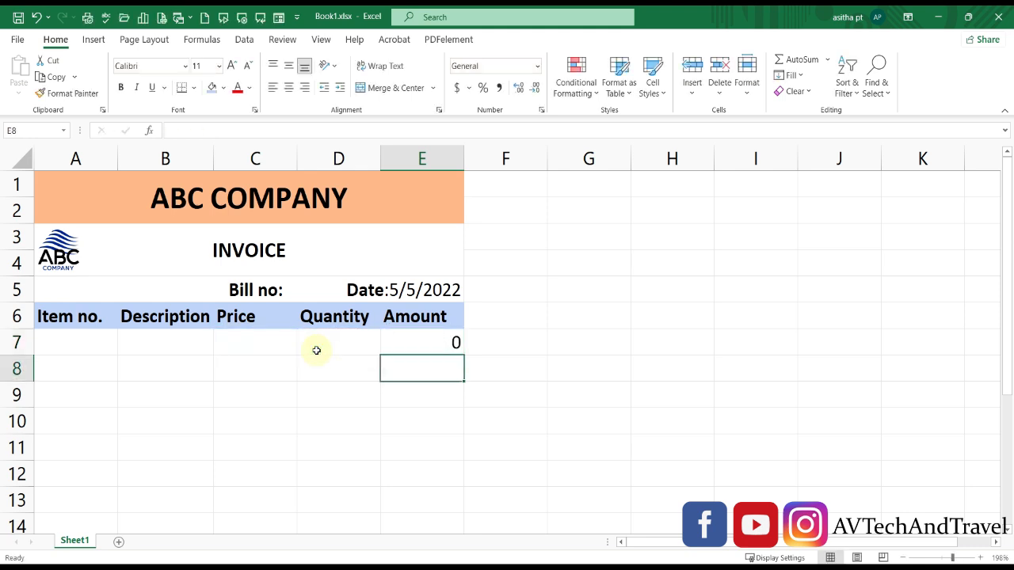
pyautogui.click(432, 347)
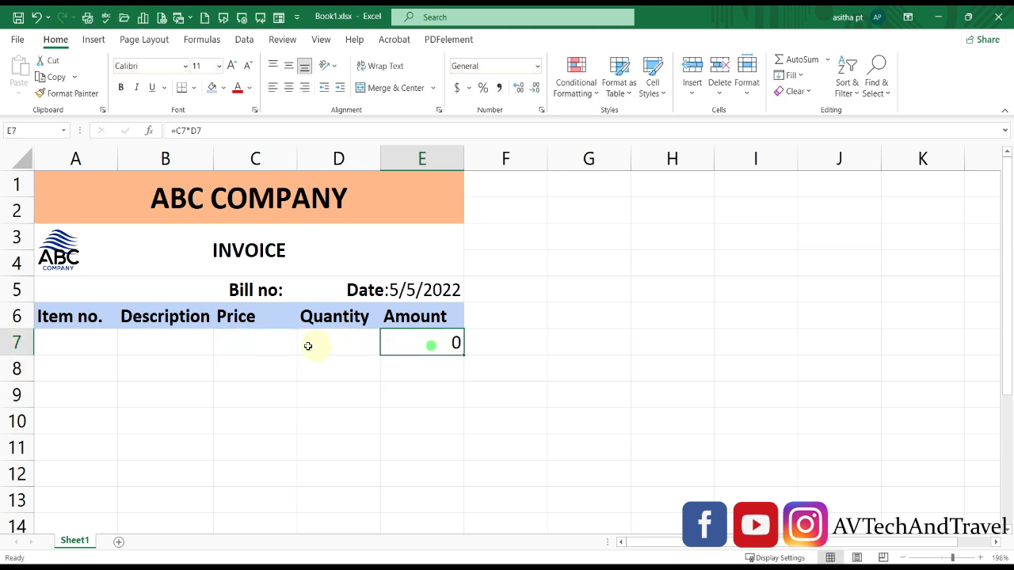
# - Test the Amount formula by entering a price of 50 in C7 and a quantity of 5 in D7
pyautogui.click(267, 333)
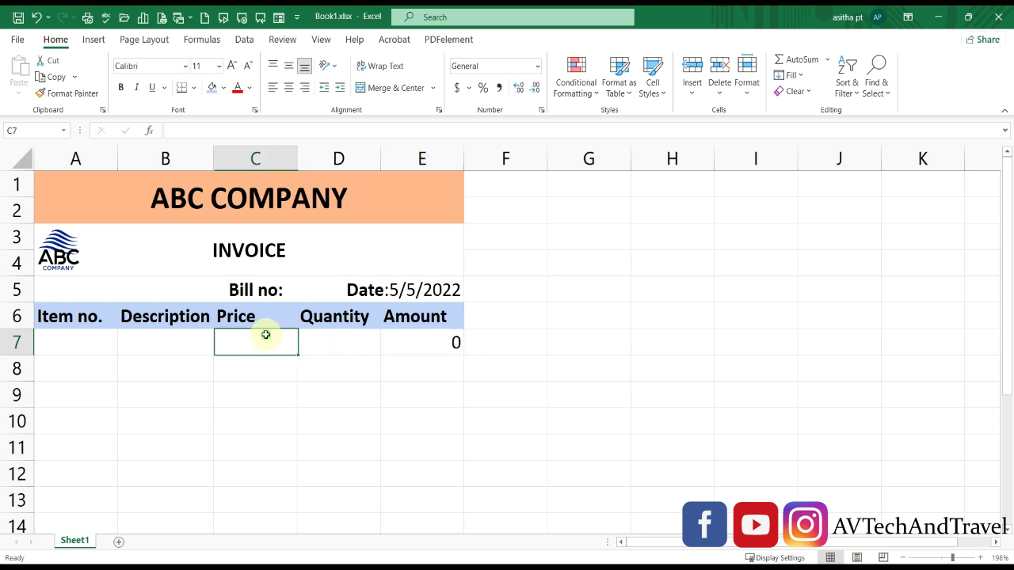
pyautogui.doubleClick(266, 335)
pyautogui.write('50')
pyautogui.press('Tab')
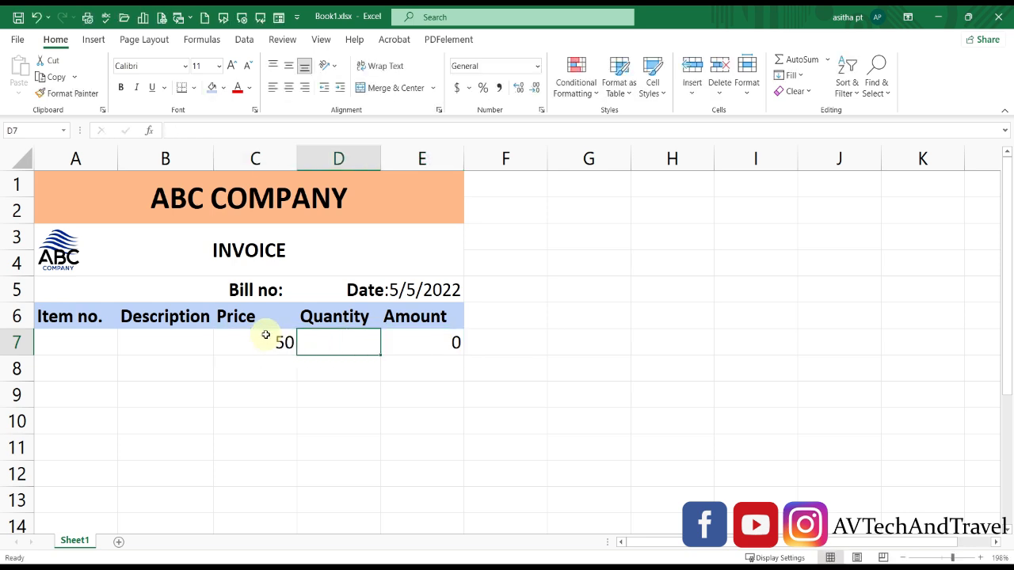
pyautogui.write('5')
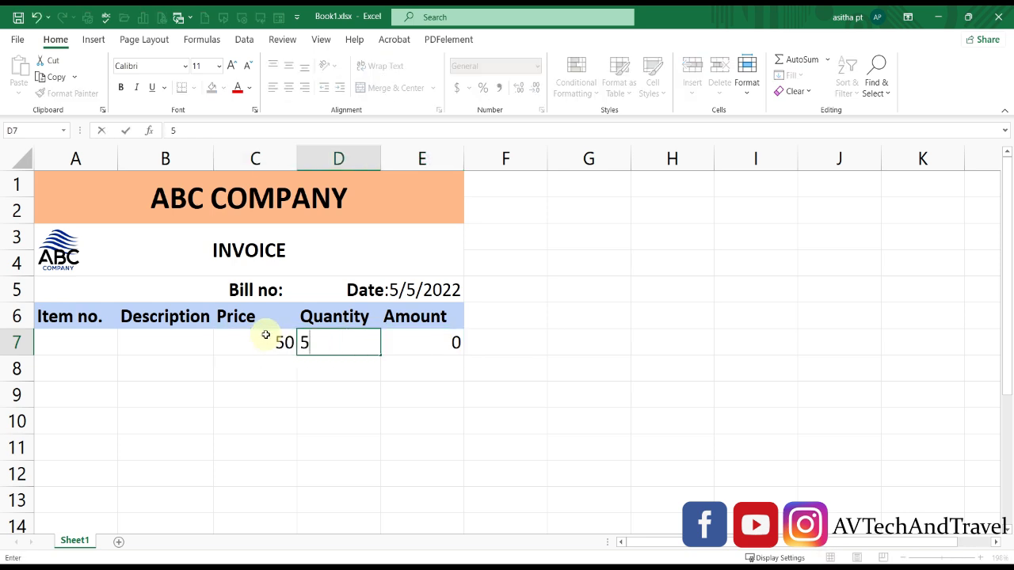
pyautogui.press('Return')
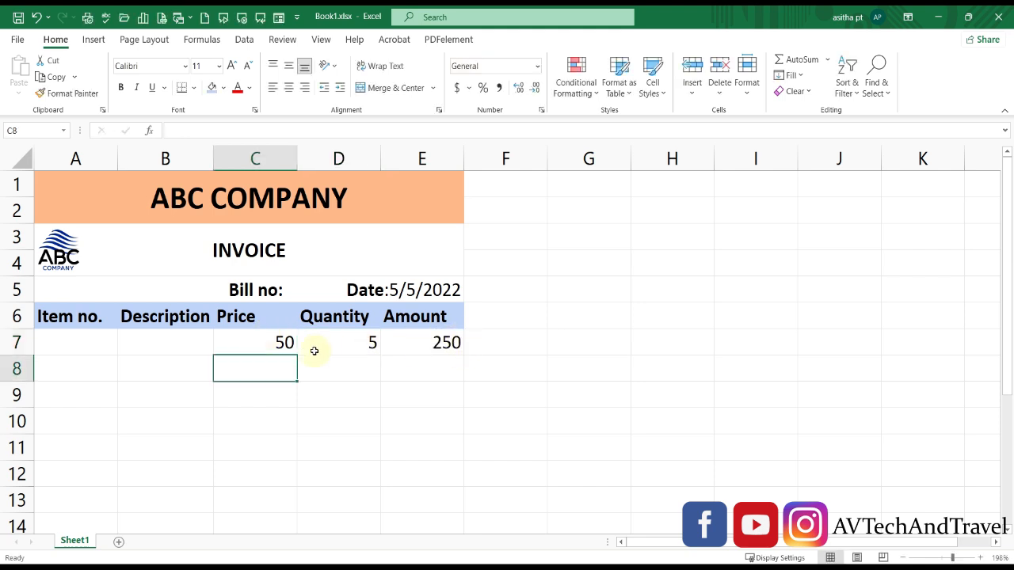
# - Clear the test price from C7 and the test quantity from D7
pyautogui.click(272, 337)
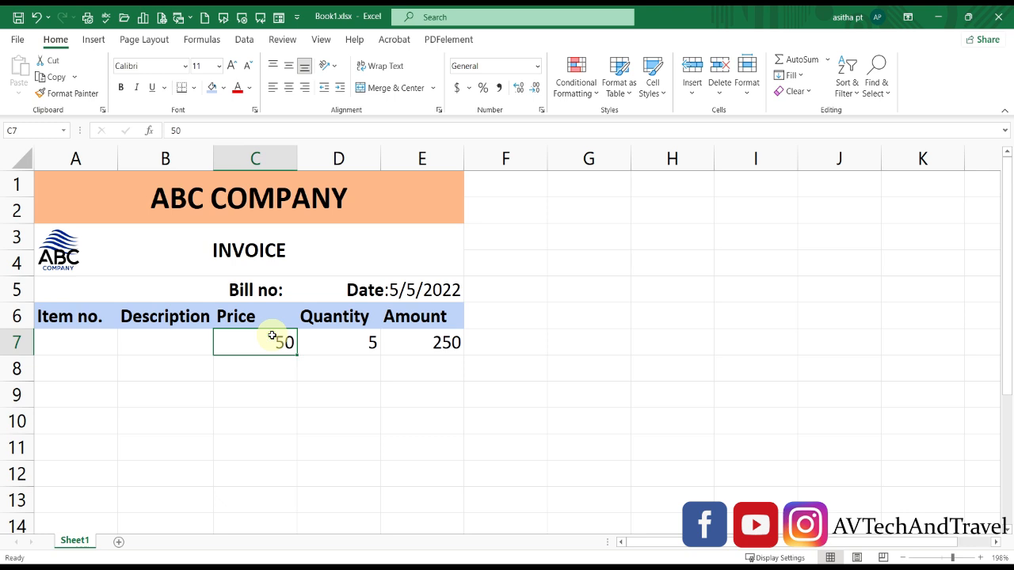
pyautogui.press('Delete')
pyautogui.click(331, 343)
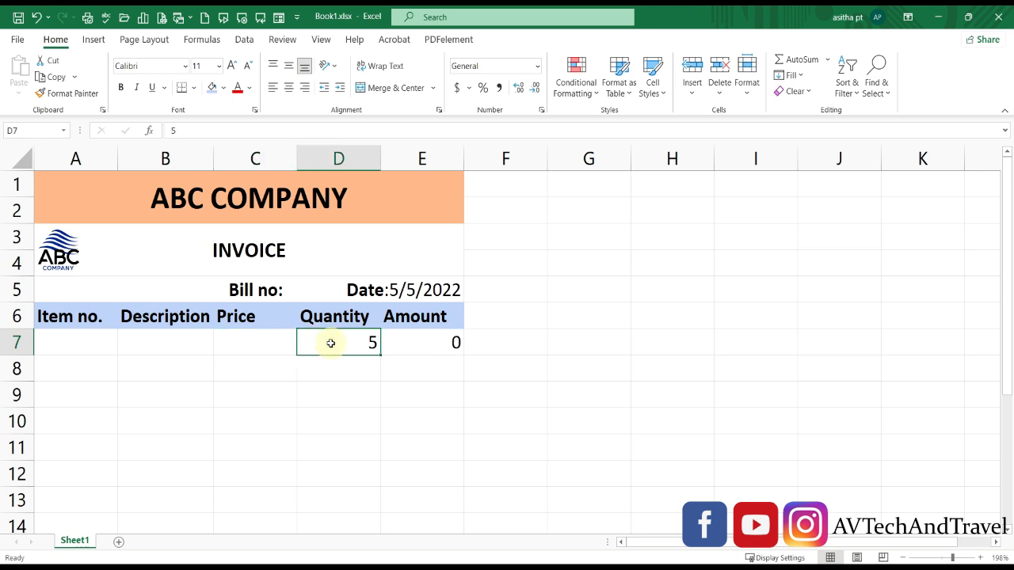
pyautogui.press('Delete')
# - Fill the Amount formula from E7 down through E13
pyautogui.click(424, 342)
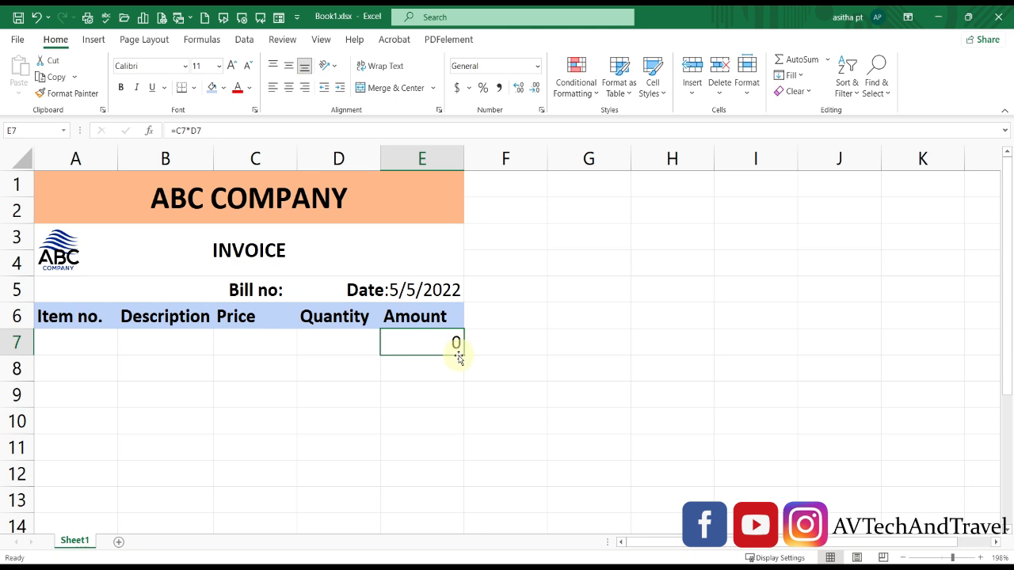
pyautogui.moveTo(461, 355); pyautogui.dragTo(468, 375)
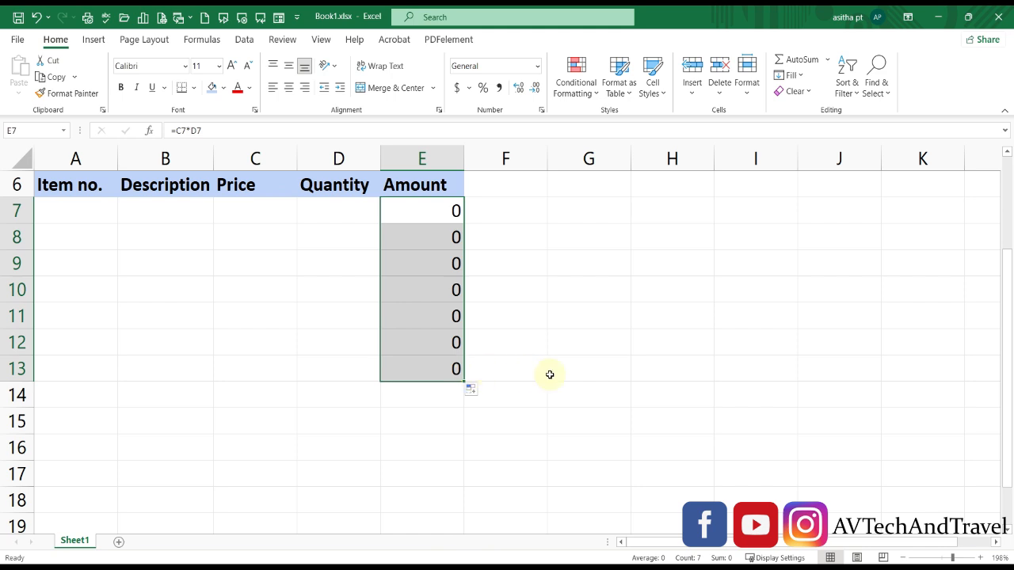
pyautogui.click(549, 374)
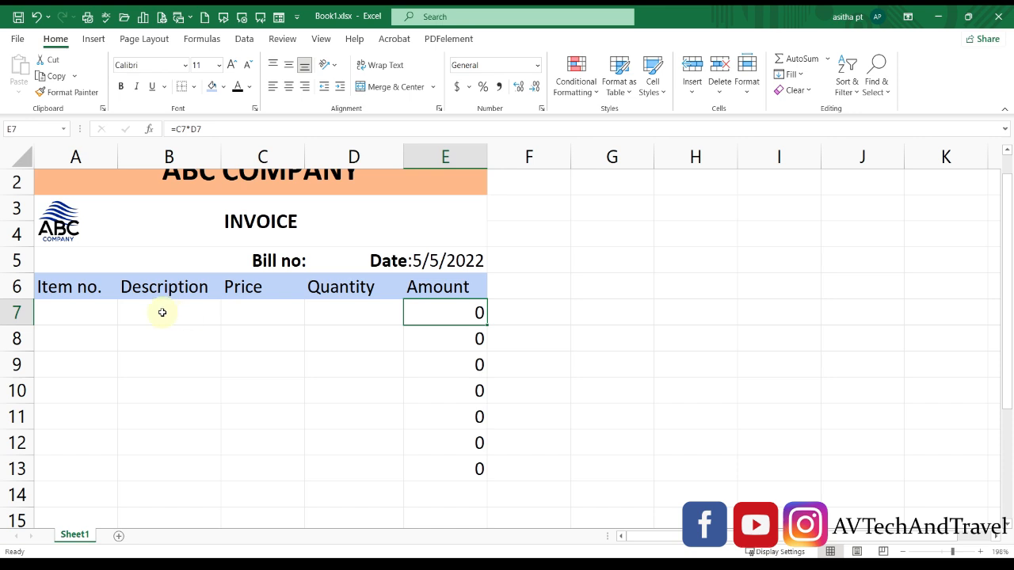
# - Apply All Borders to the headings and item rows in A6:E13
pyautogui.moveTo(67, 286); pyautogui.dragTo(447, 467)
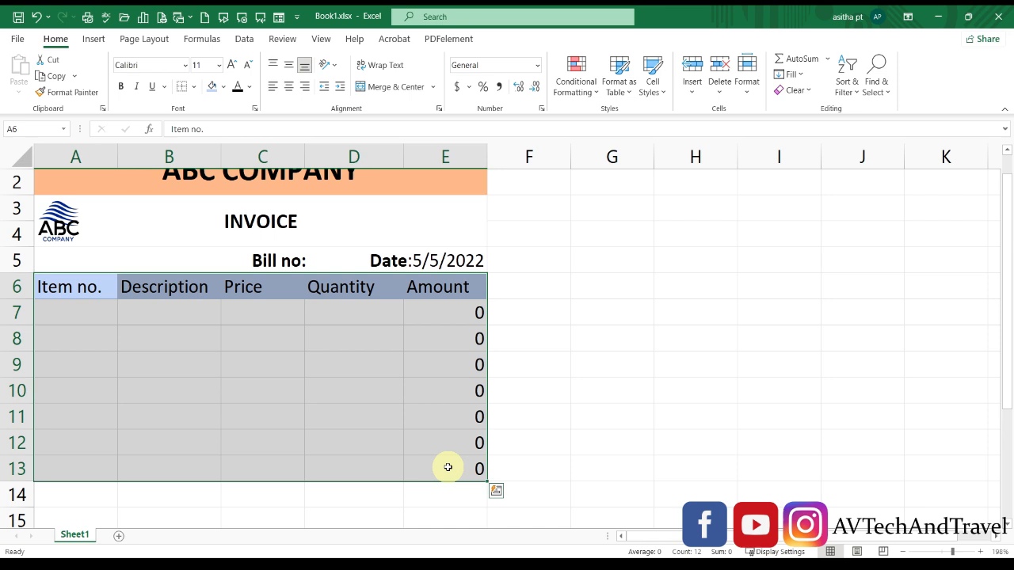
pyautogui.click(195, 87)
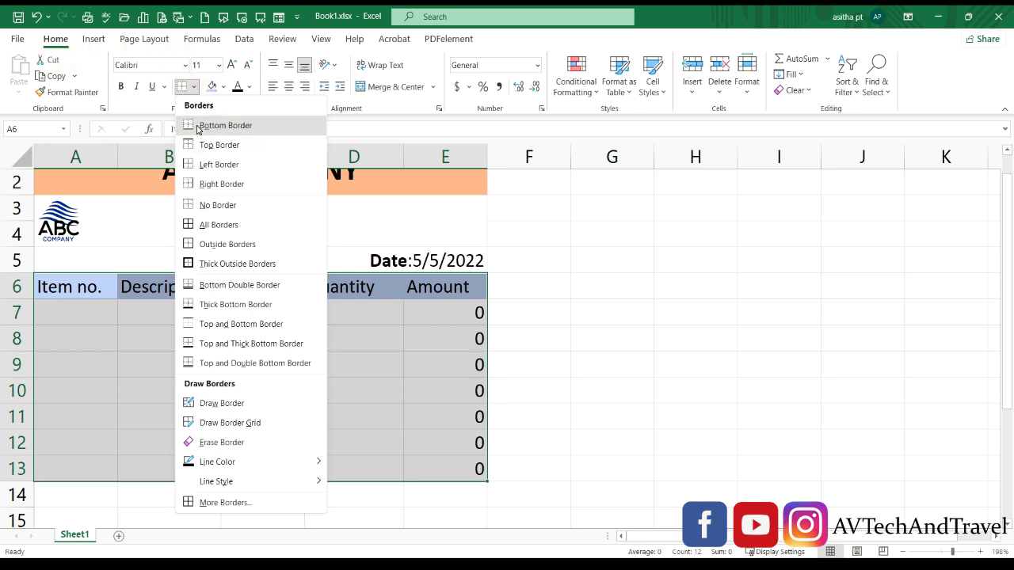
pyautogui.click(212, 227)
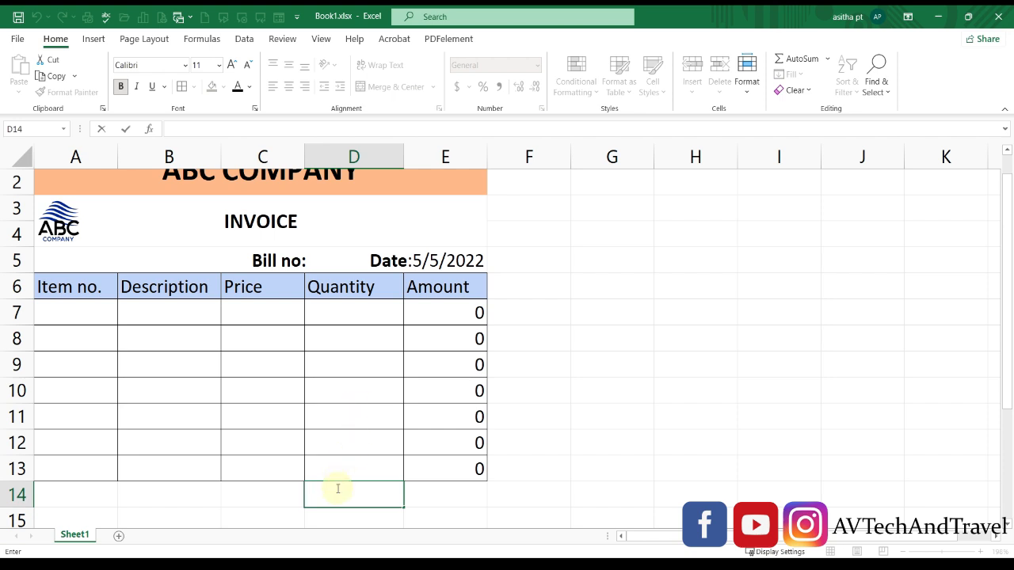
# - Convert the range A6:E13 into a table that uses row 6 as its headers
pyautogui.moveTo(61, 288); pyautogui.dragTo(452, 472)
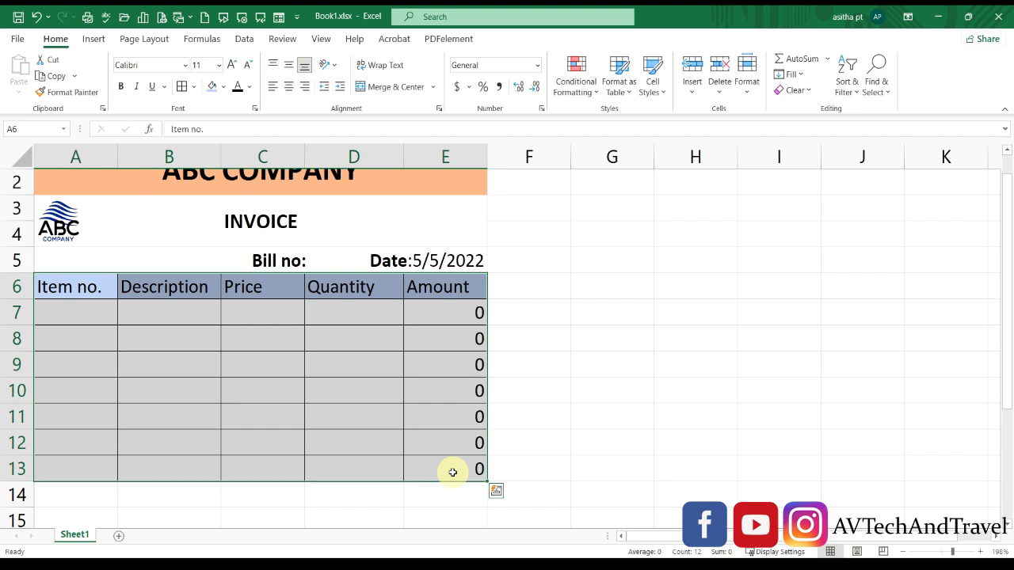
pyautogui.hotkey('ctrl', 't')
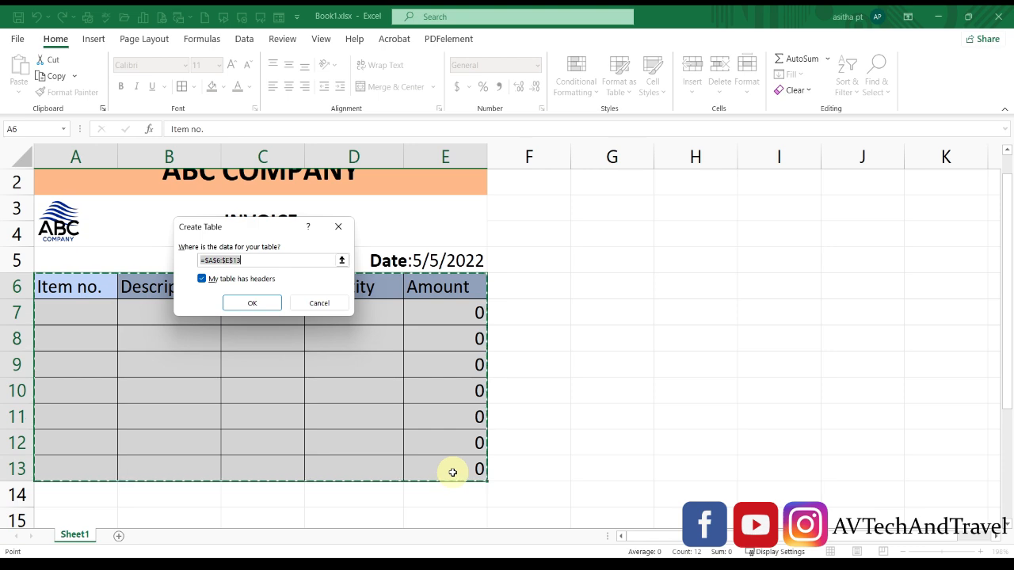
pyautogui.click(252, 302)
pyautogui.click(523, 339)
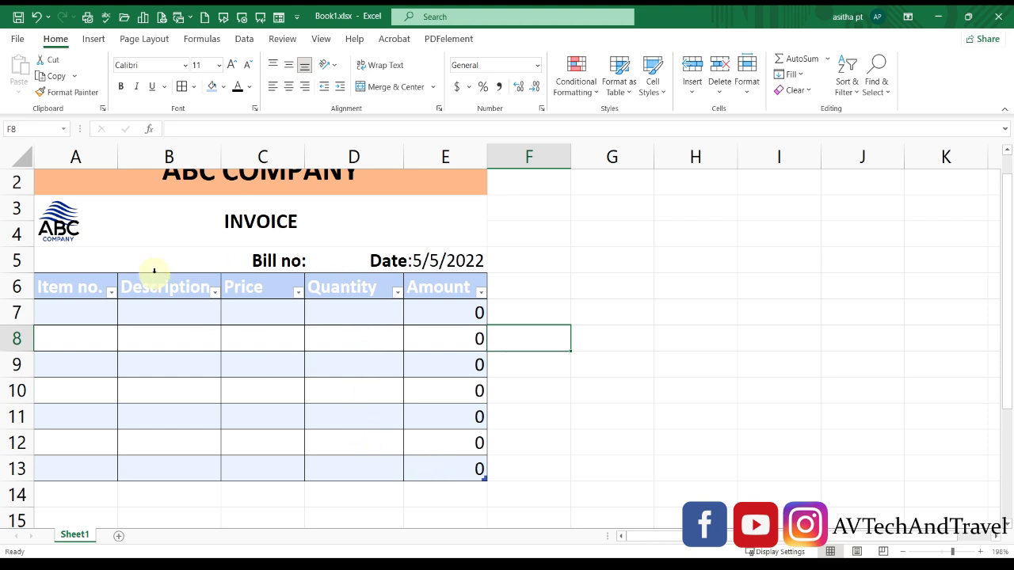
# - Set the font colour of the table's header row to Automatic black
pyautogui.click(49, 285)
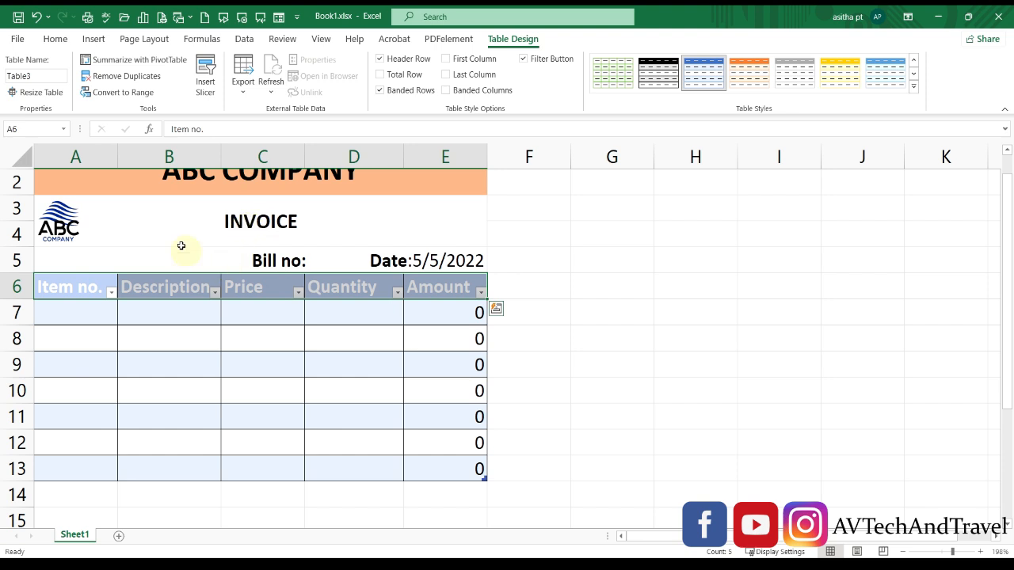
pyautogui.click(58, 39)
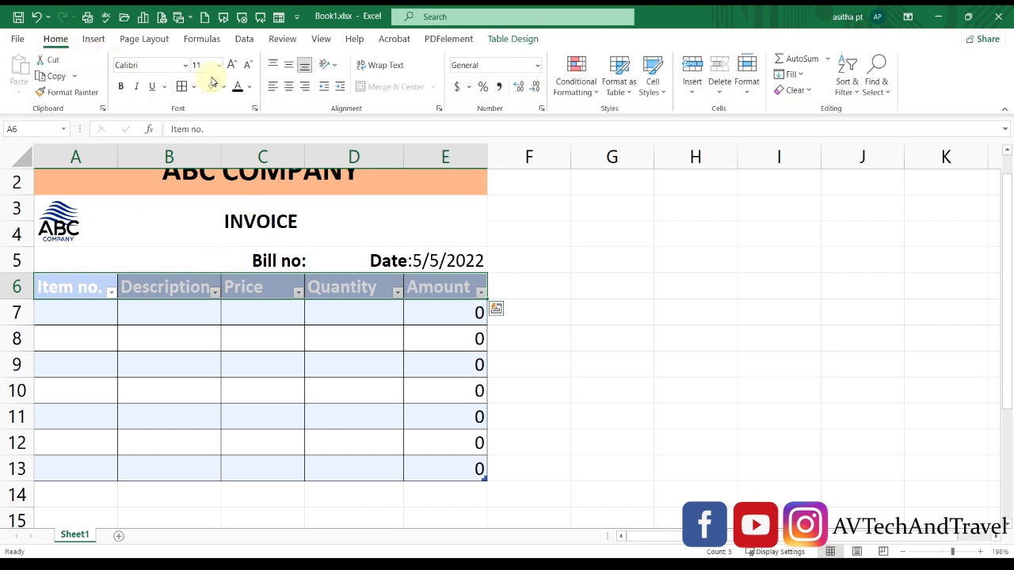
pyautogui.click(249, 87)
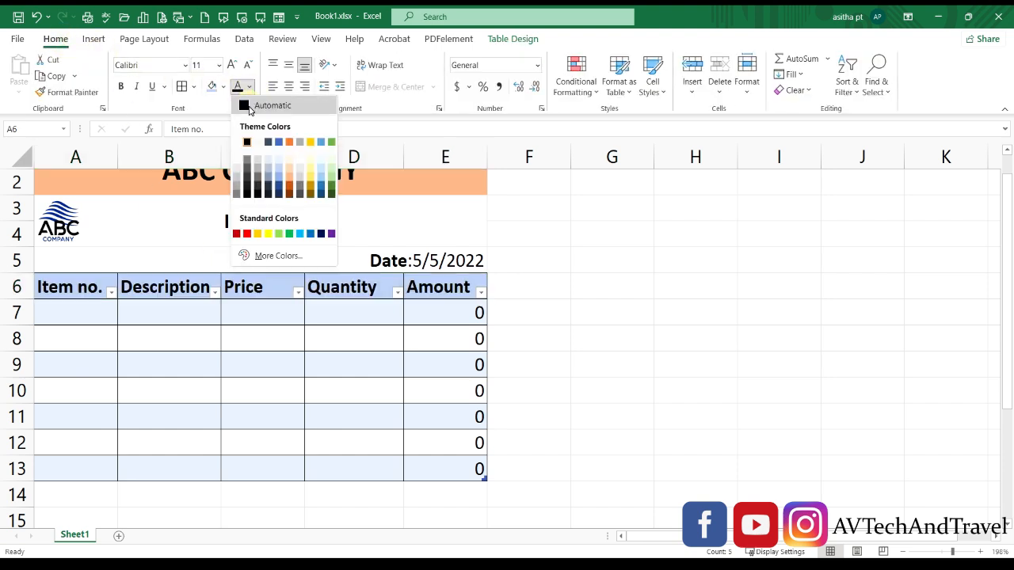
pyautogui.click(248, 106)
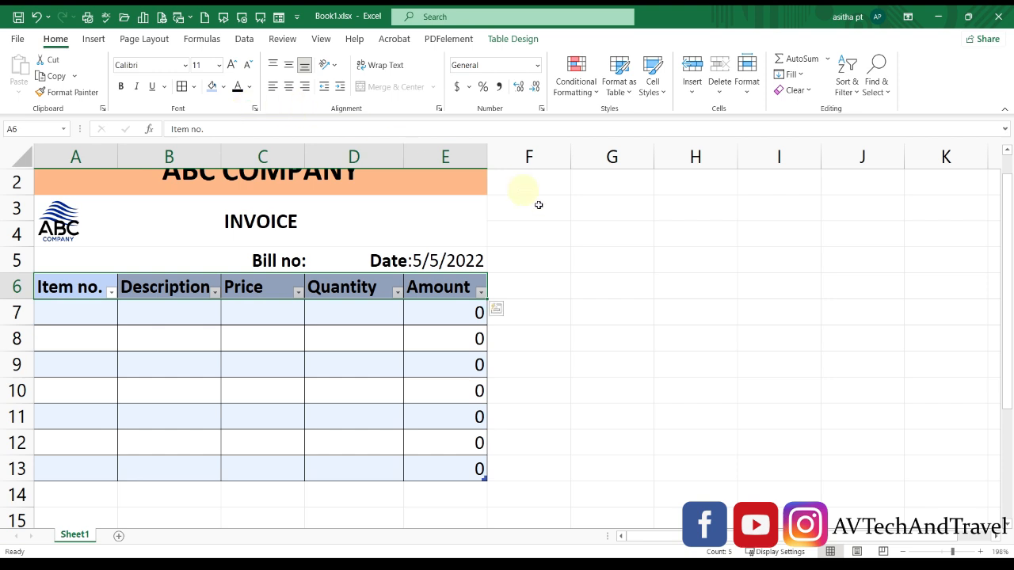
pyautogui.click(564, 242)
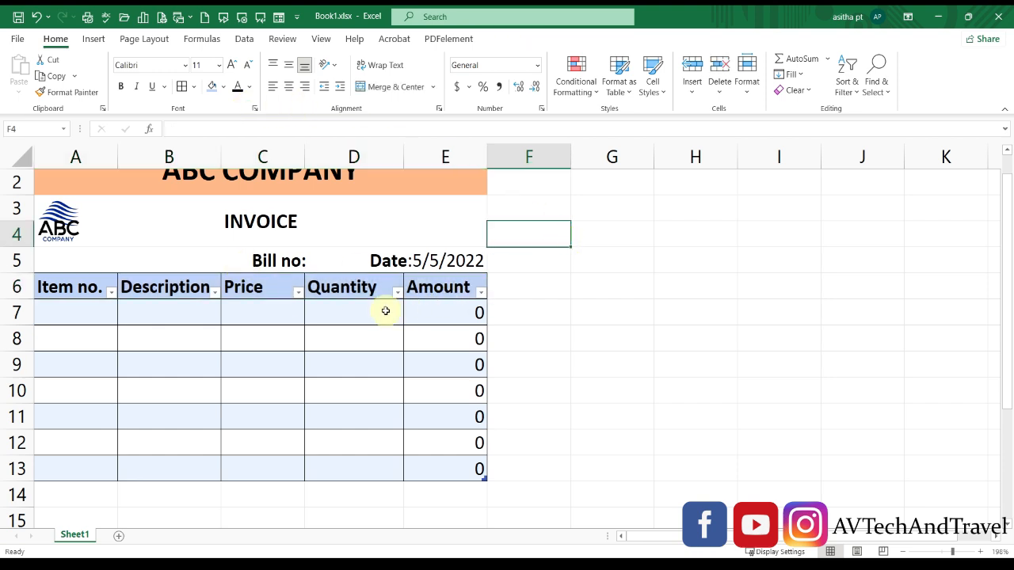
# - Enter the label "Total" in D15 and sum the Amount column in E15 with =sum(Table3[Amount])
pyautogui.doubleClick(324, 510)
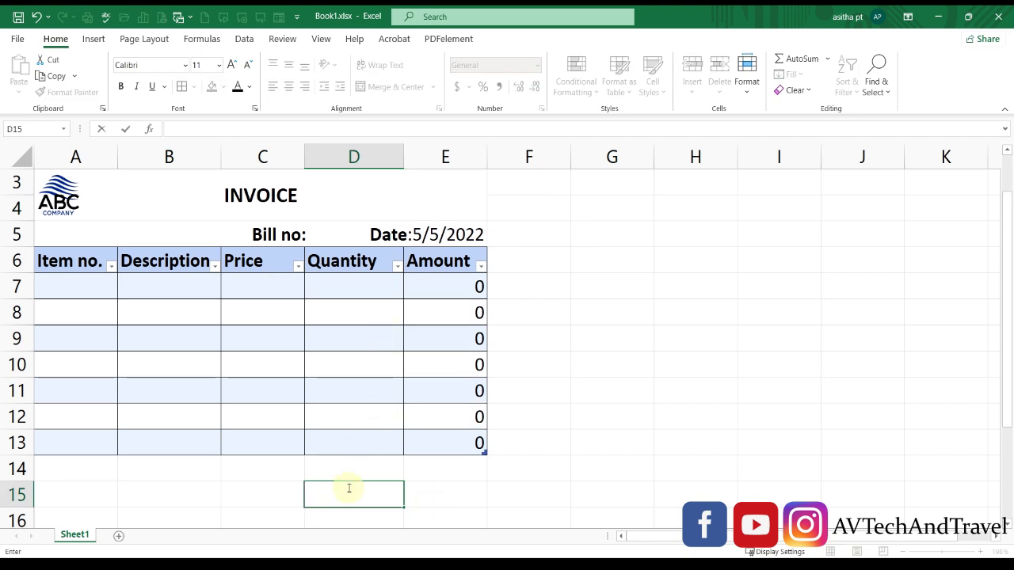
pyautogui.write('Total')
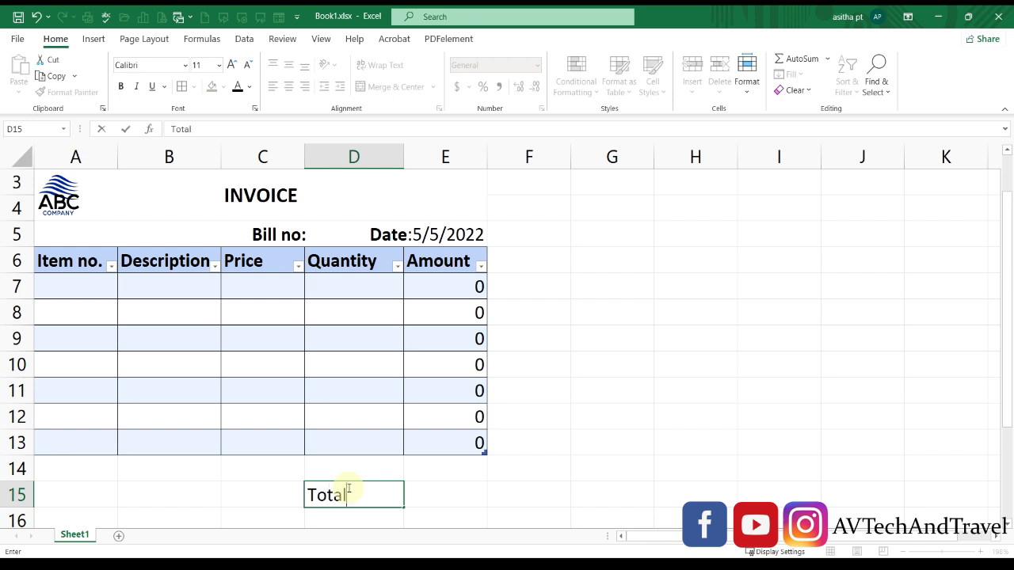
pyautogui.click(448, 495)
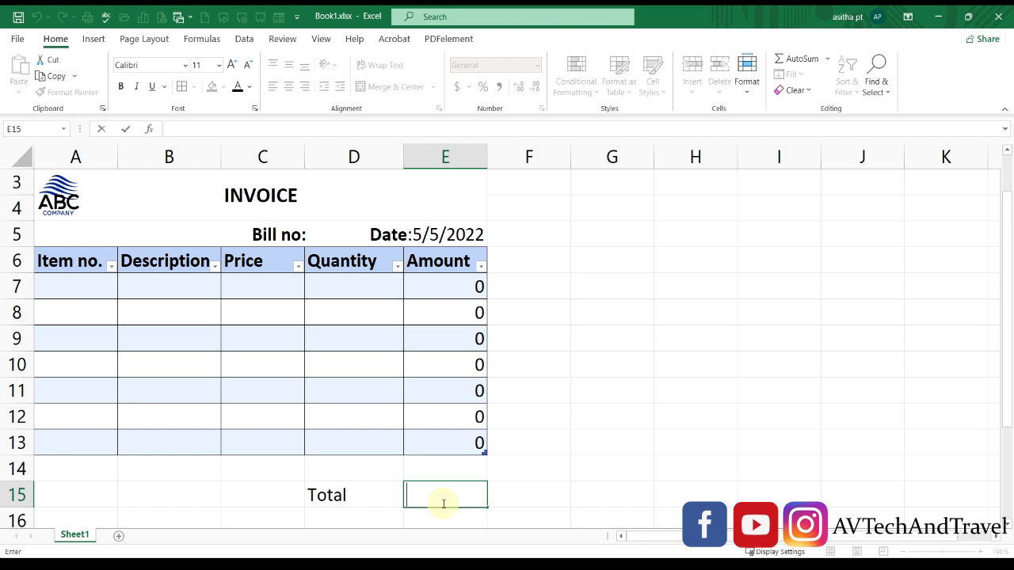
pyautogui.write('=')
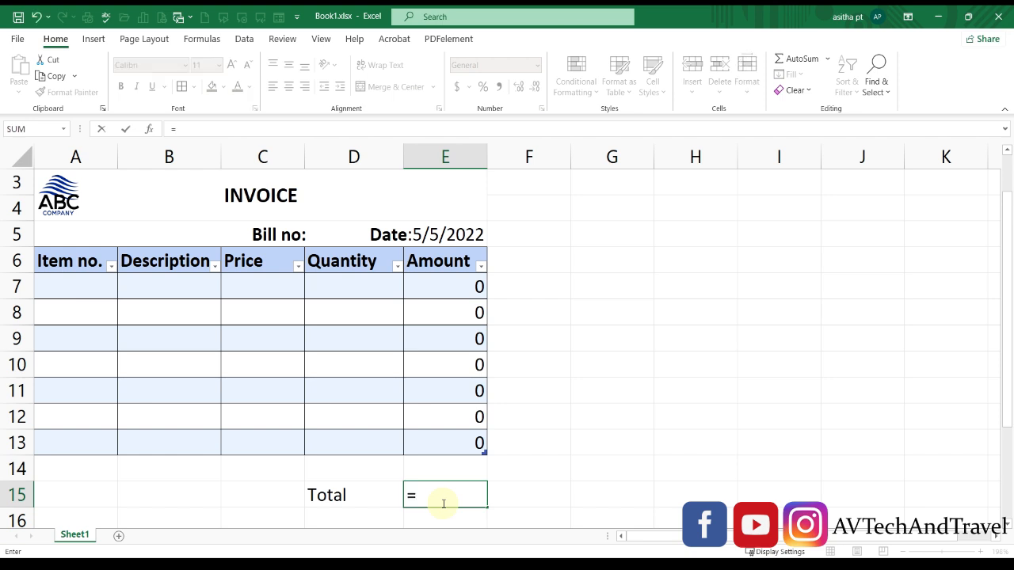
pyautogui.write('sum')
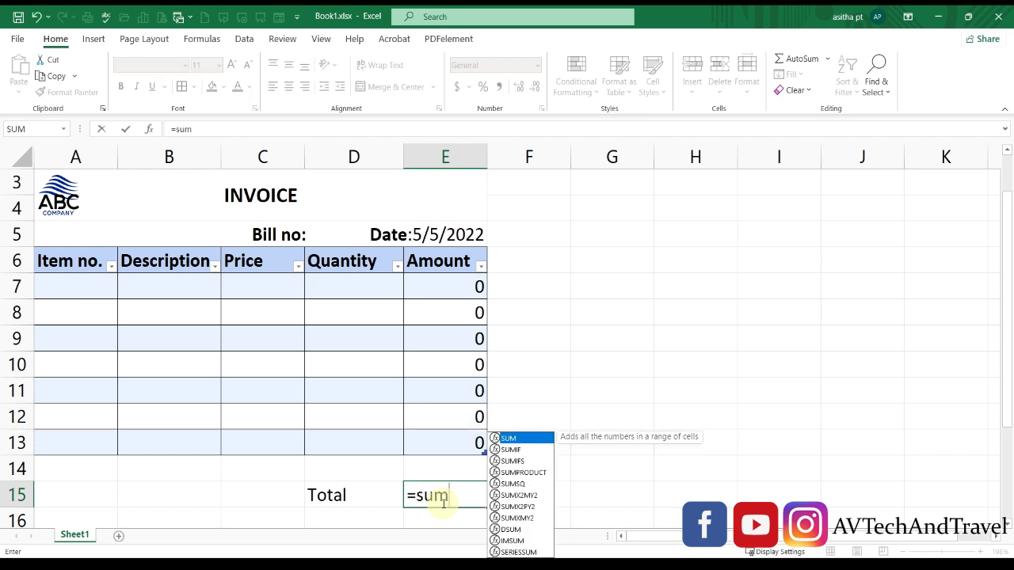
pyautogui.write('(')
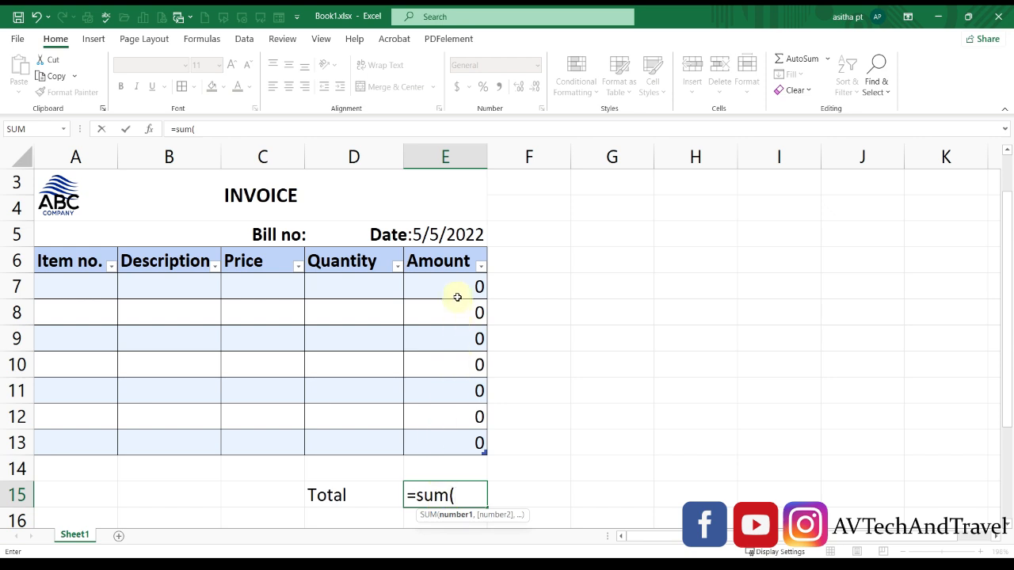
pyautogui.moveTo(459, 291); pyautogui.dragTo(468, 442)
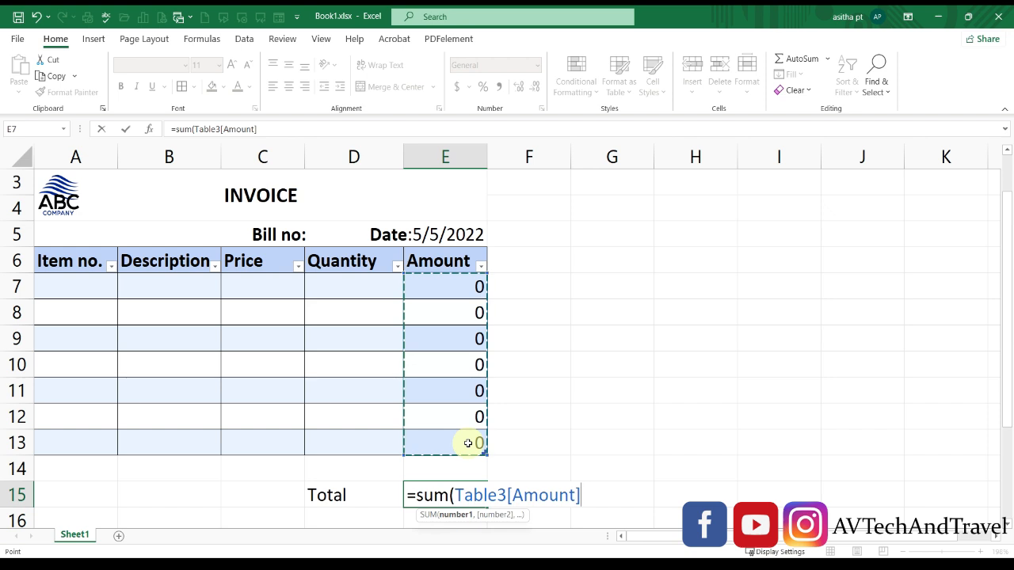
pyautogui.write(')')
pyautogui.hotkey('ctrl', 'Return')
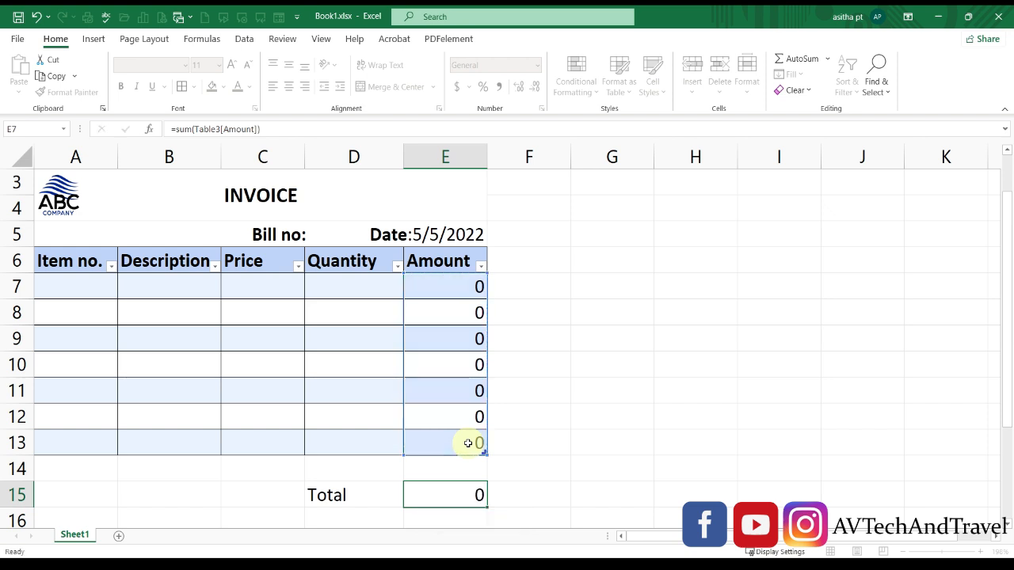
# - Enter the label "GST 18%" in D16 and calculate the tax in E16 with =E15*18/100
pyautogui.doubleClick(336, 486)
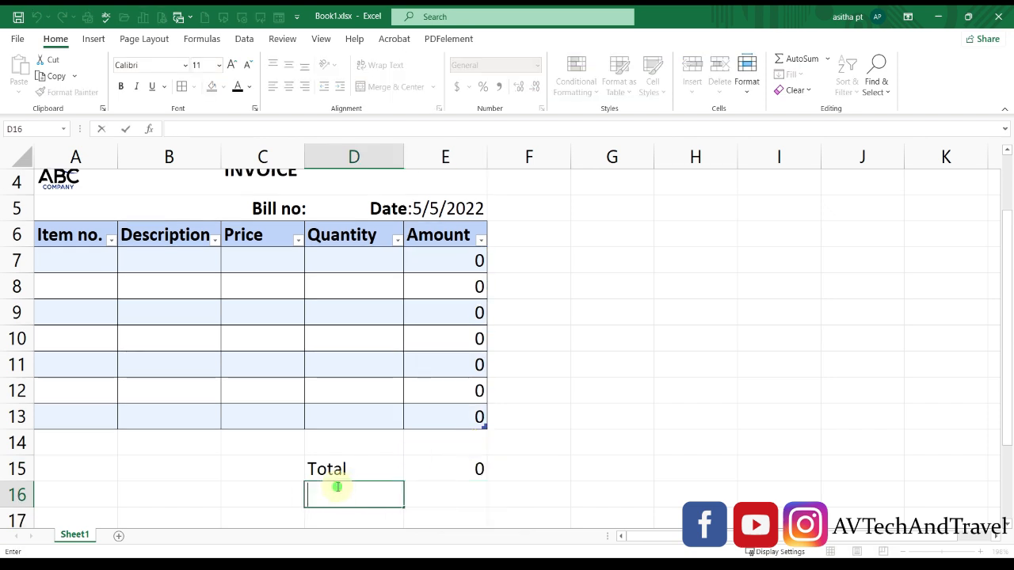
pyautogui.write('GST')
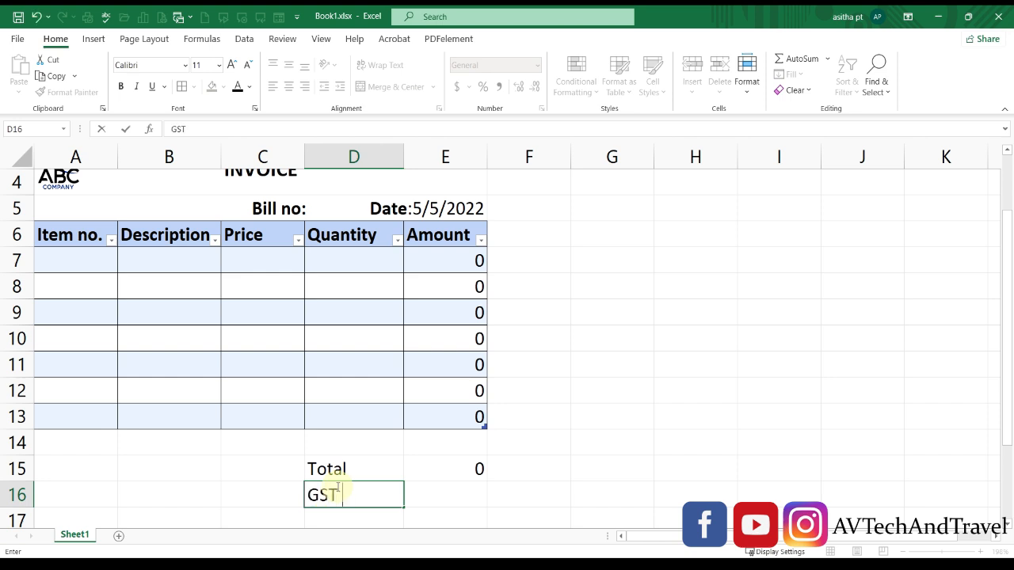
pyautogui.write(' 18%')
pyautogui.press('Tab')
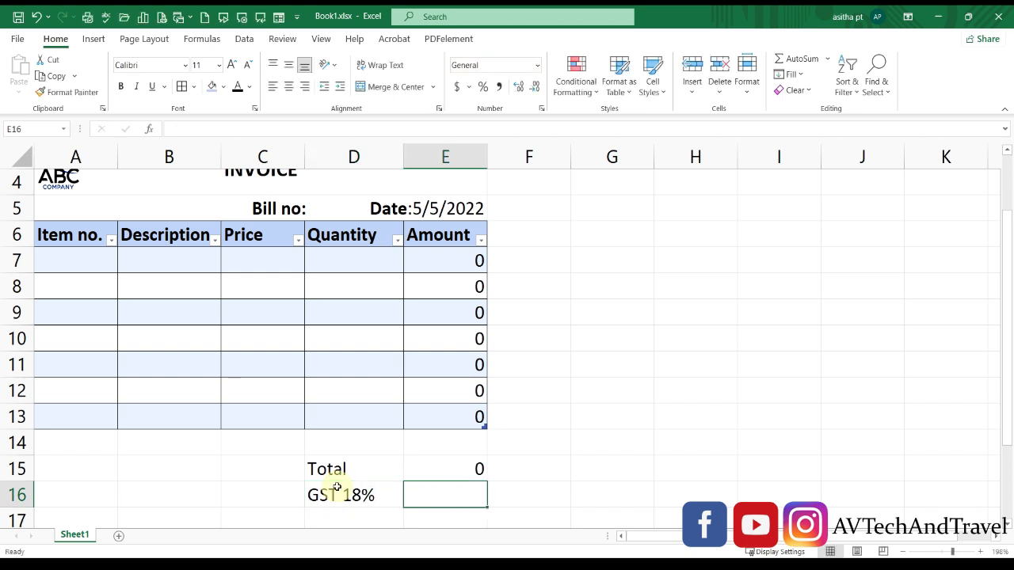
pyautogui.doubleClick(426, 501)
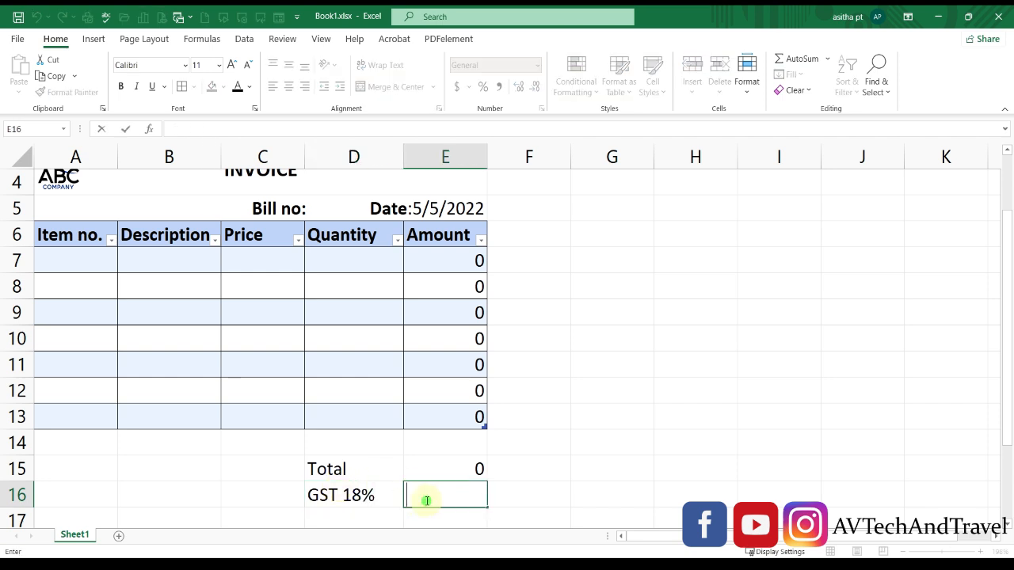
pyautogui.write('=')
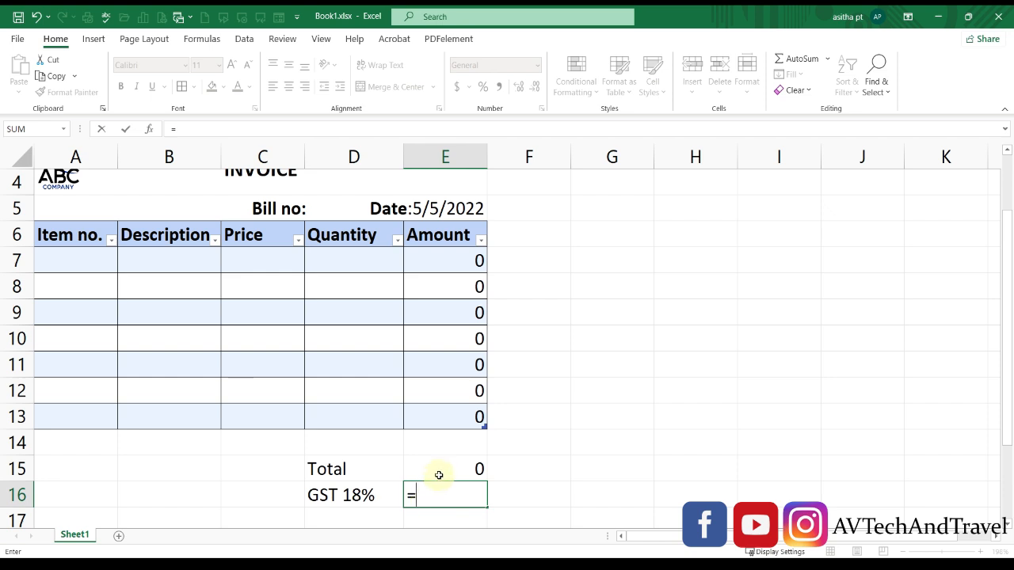
pyautogui.click(447, 472)
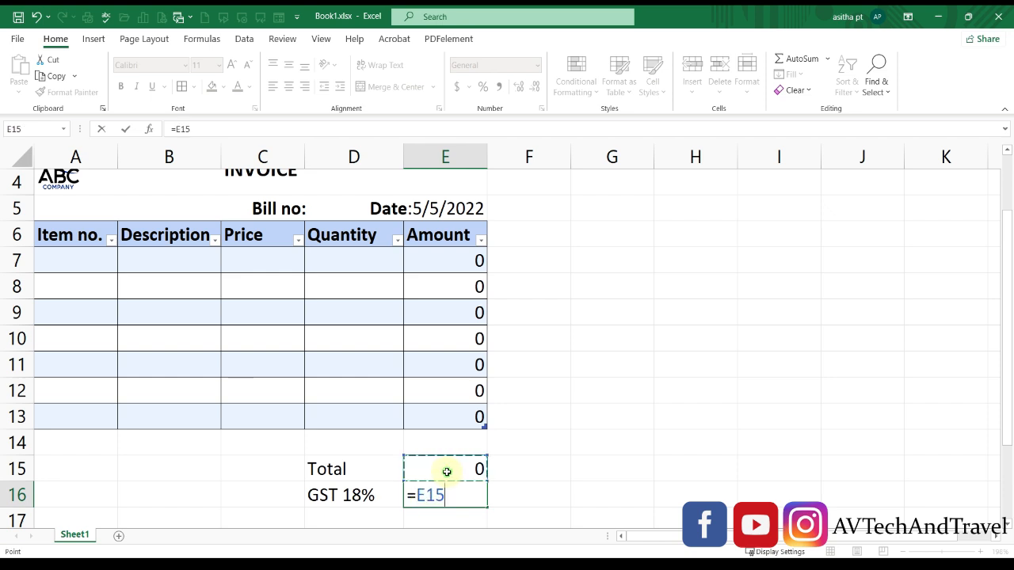
pyautogui.write('*18')
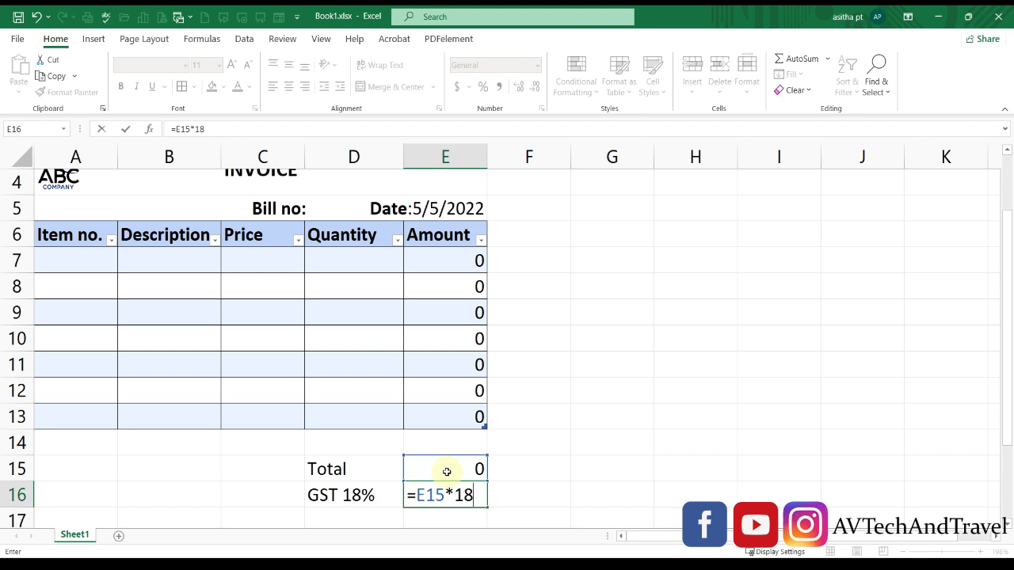
pyautogui.write('/100')
pyautogui.press('Return')
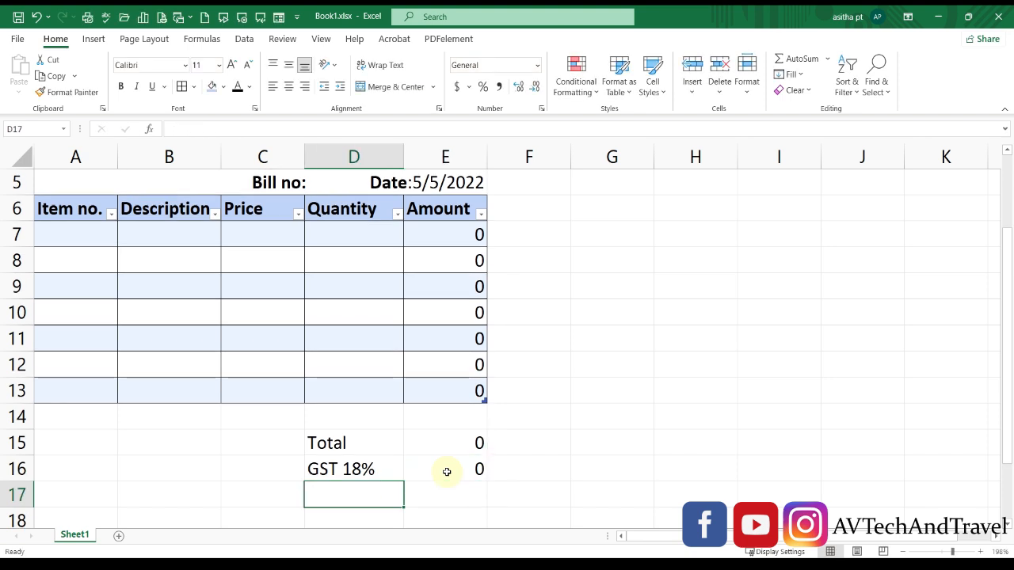
# - Enter the label "Grand Total" in D17 and add the total and GST in E17 with =E15+E16
pyautogui.doubleClick(370, 492)
pyautogui.write('Gr')
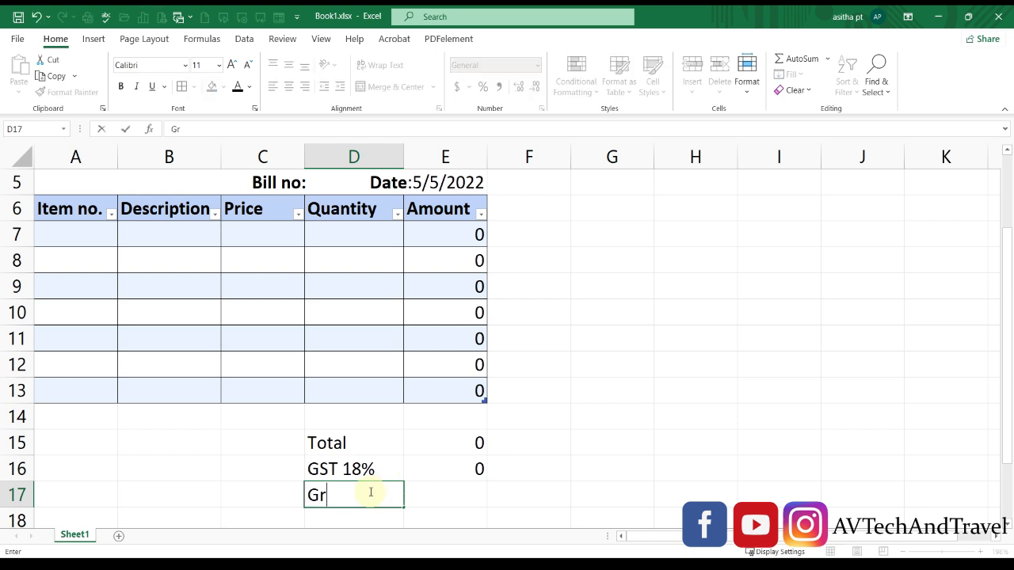
pyautogui.write('and Total')
pyautogui.press('Tab')
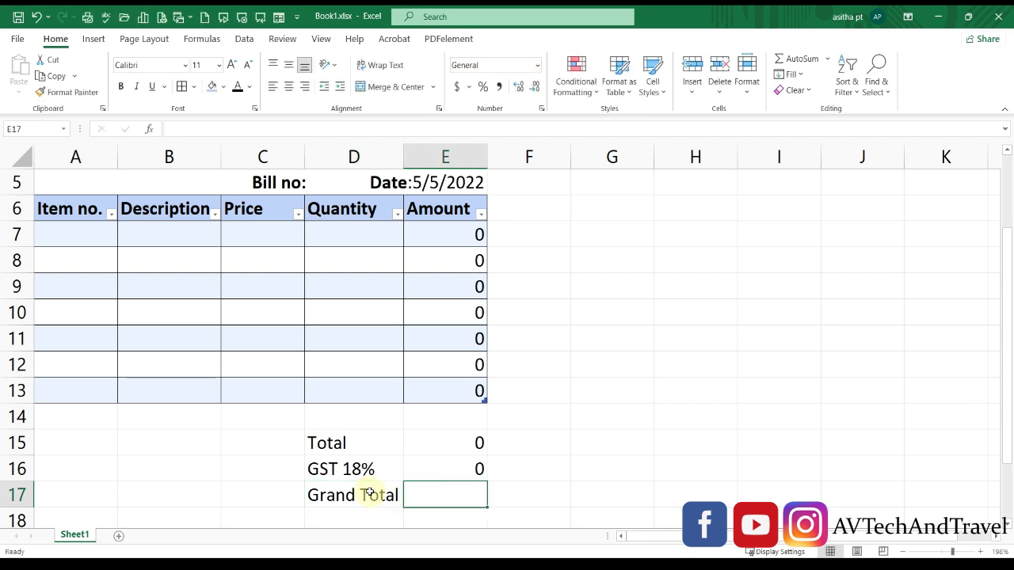
pyautogui.write('=')
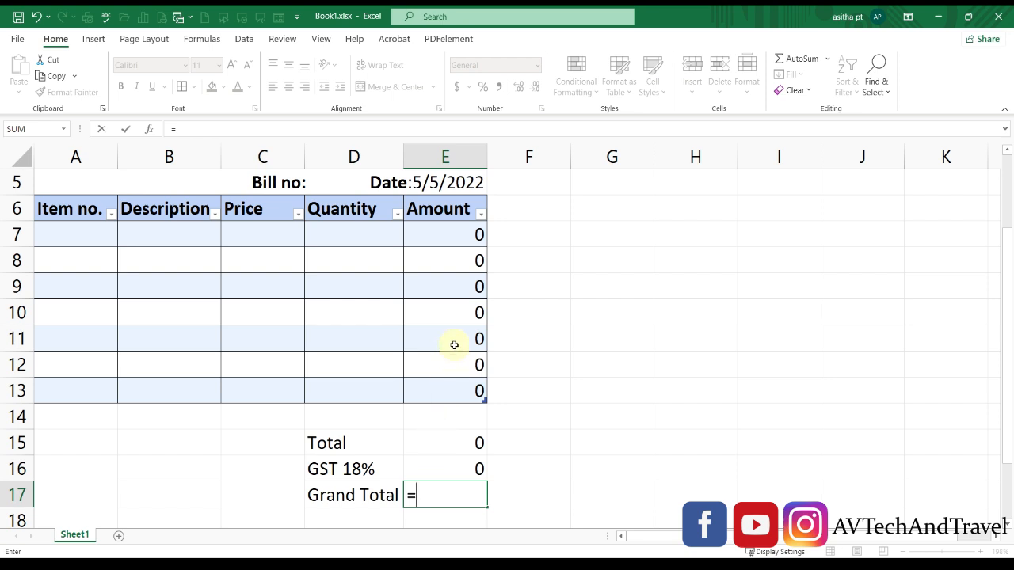
pyautogui.click(441, 444)
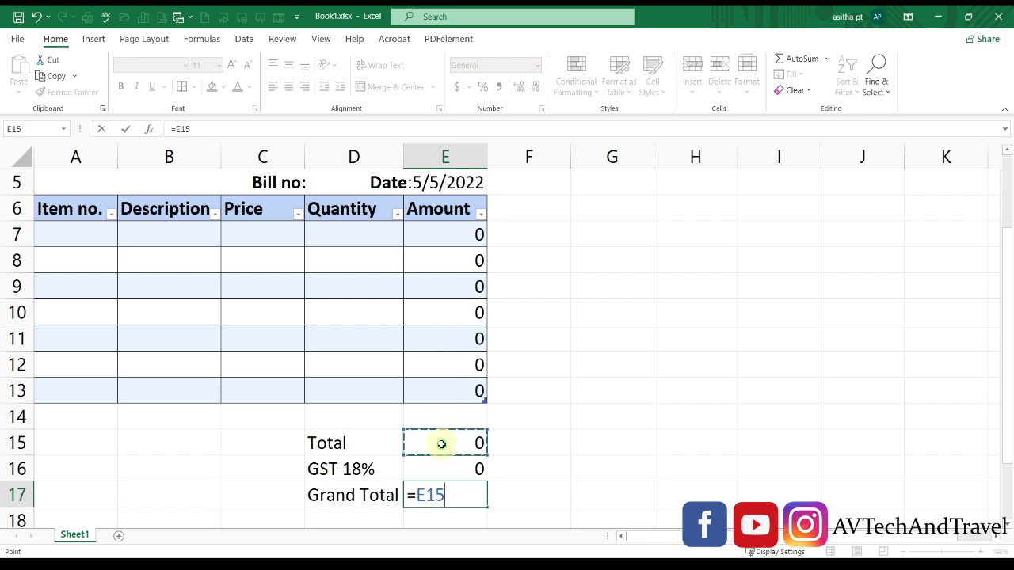
pyautogui.write('+')
pyautogui.click(435, 467)
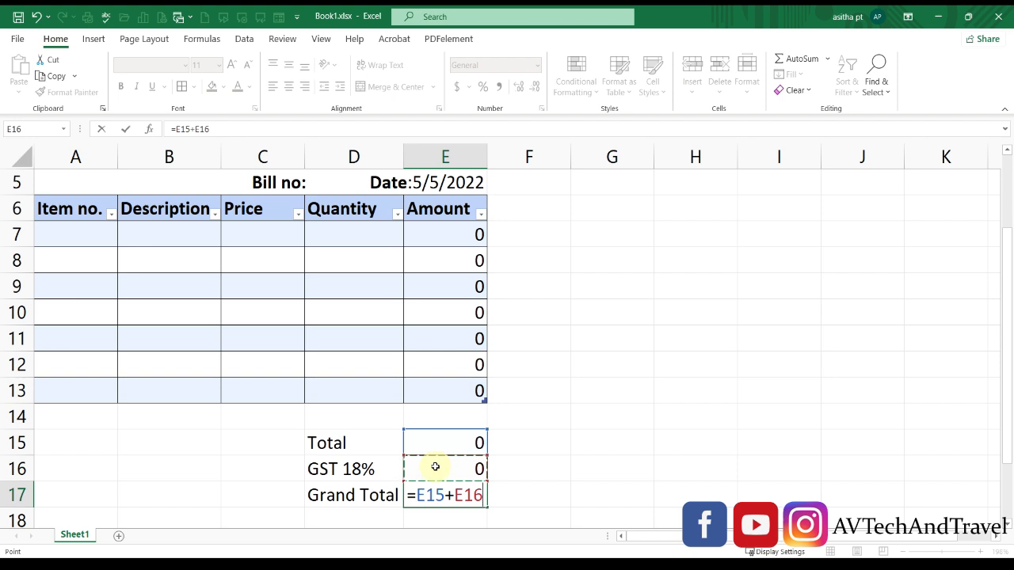
pyautogui.press('Return')
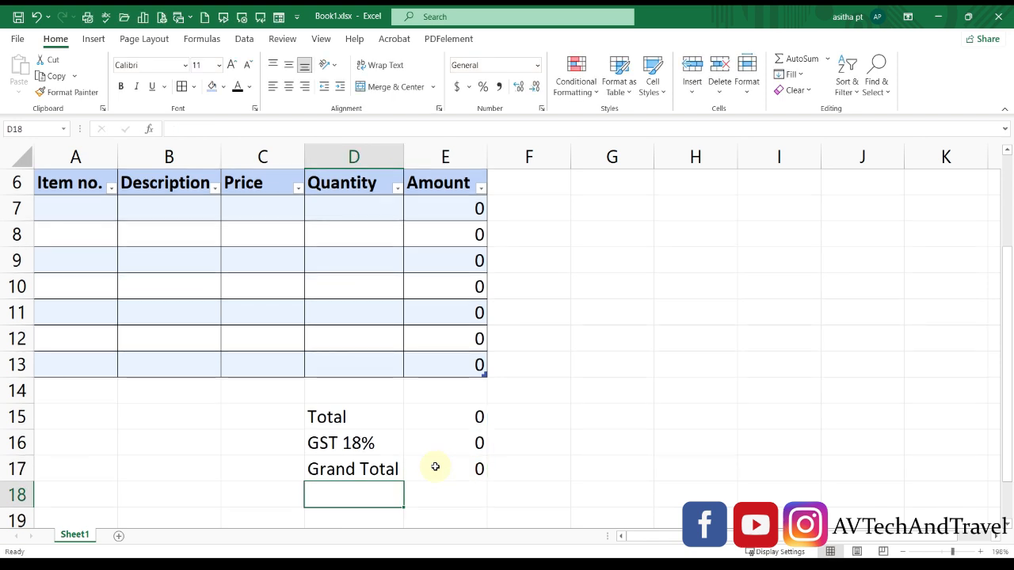
# - Make the Total, GST 18% and Grand Total labels in D15:D17 bold
pyautogui.moveTo(361, 417); pyautogui.dragTo(361, 468)
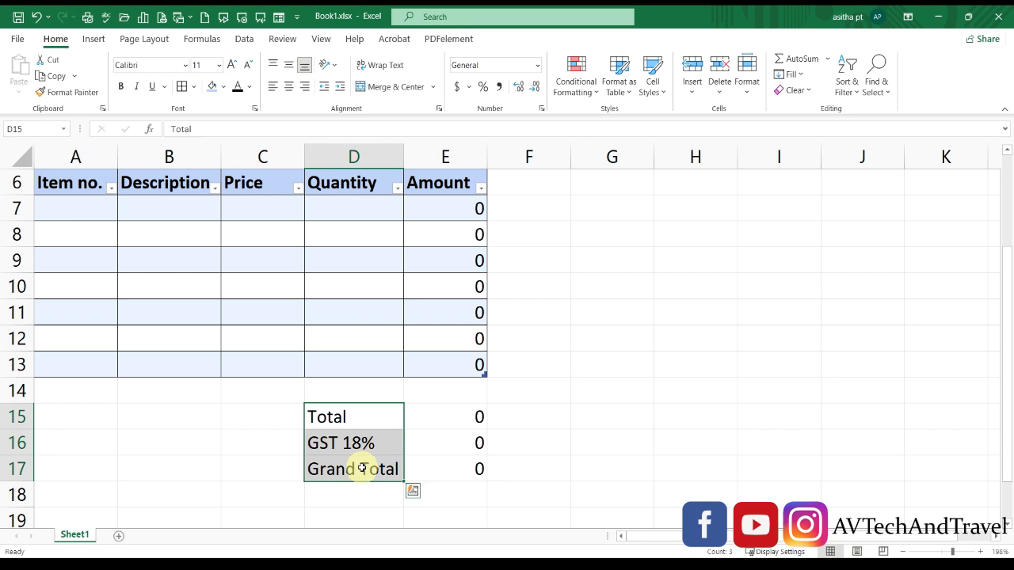
pyautogui.click(122, 86)
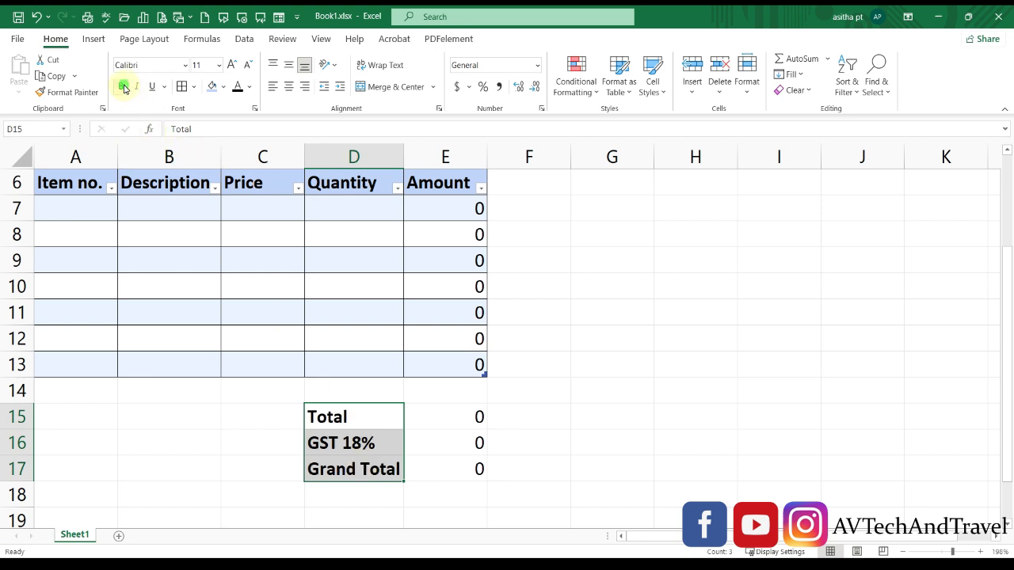
pyautogui.click(504, 330)
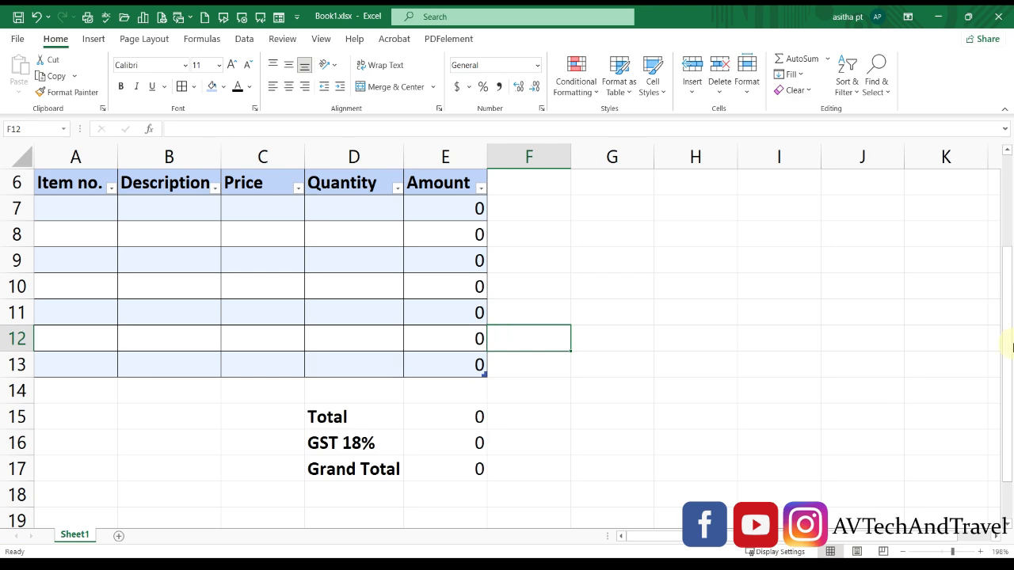
# - Apply All Borders to the range D14:E17 around the totals block
pyautogui.click(327, 417)
pyautogui.moveTo(364, 416); pyautogui.dragTo(478, 469)
pyautogui.click(193, 87)
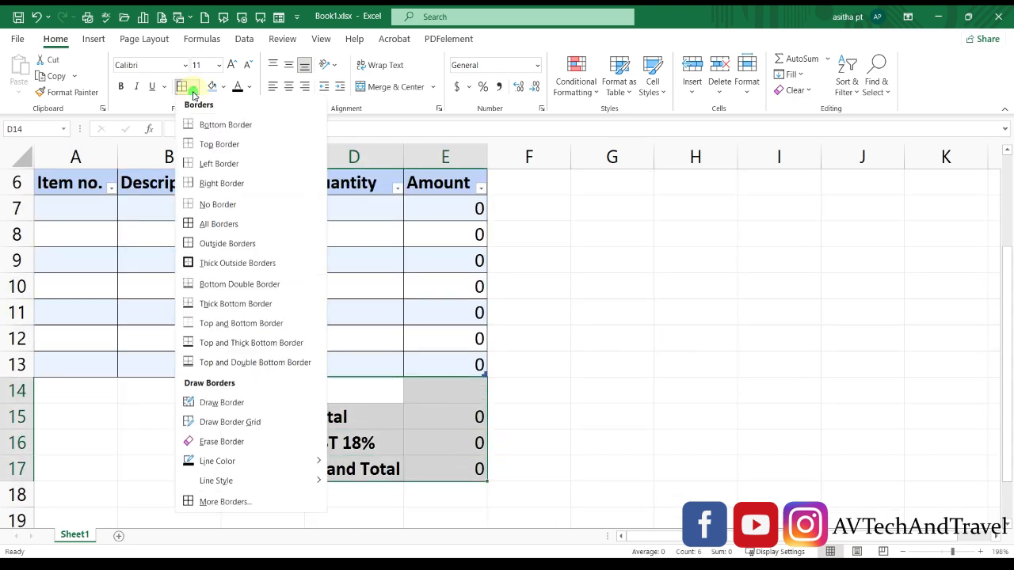
pyautogui.click(226, 228)
pyautogui.click(588, 332)
pyautogui.scroll(1, 557, 290)
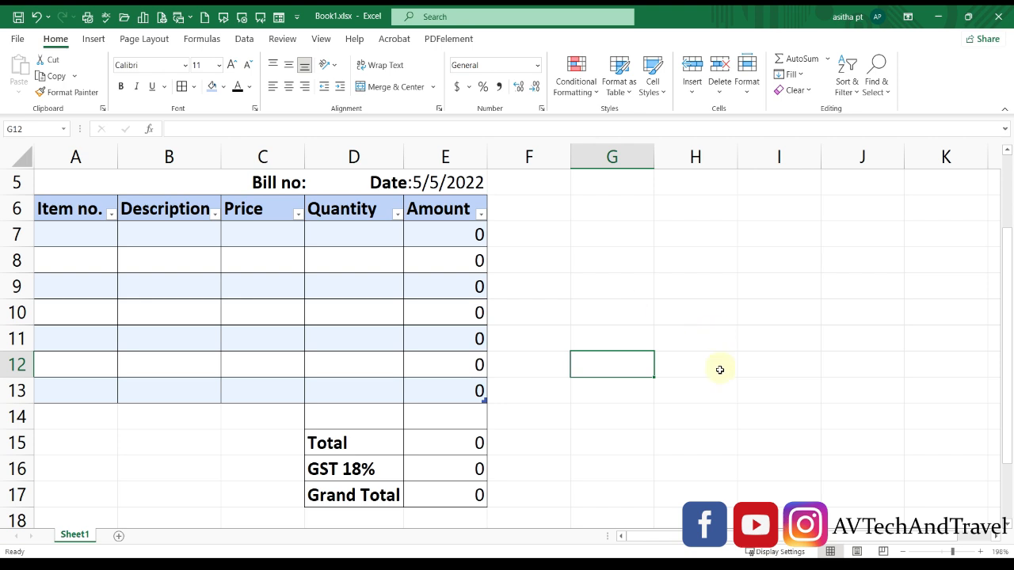
# - Hide the worksheet gridlines
pyautogui.click(320, 38)
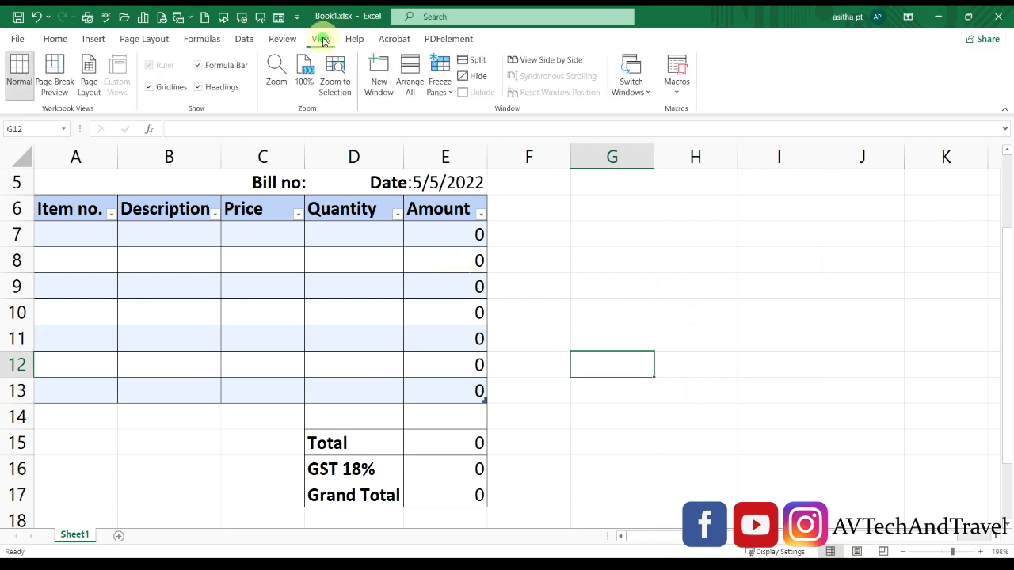
pyautogui.click(149, 87)
pyautogui.scroll(2, 995, 350)
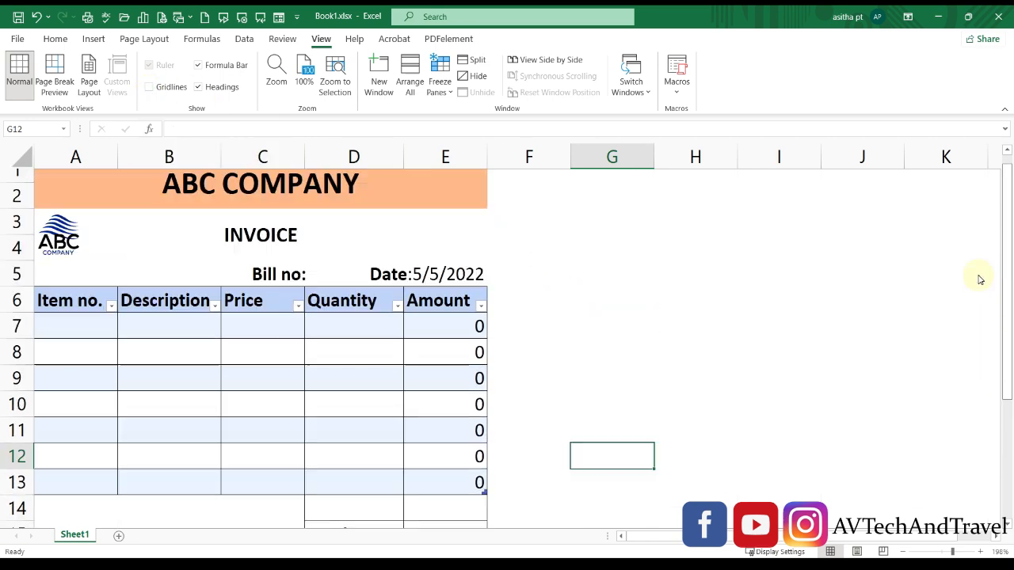
pyautogui.moveTo(980, 280)
pyautogui.mouseDown()
pyautogui.moveTo(967, 220)
pyautogui.moveTo(1007, 346)
pyautogui.moveTo(994, 291)
pyautogui.mouseUp()
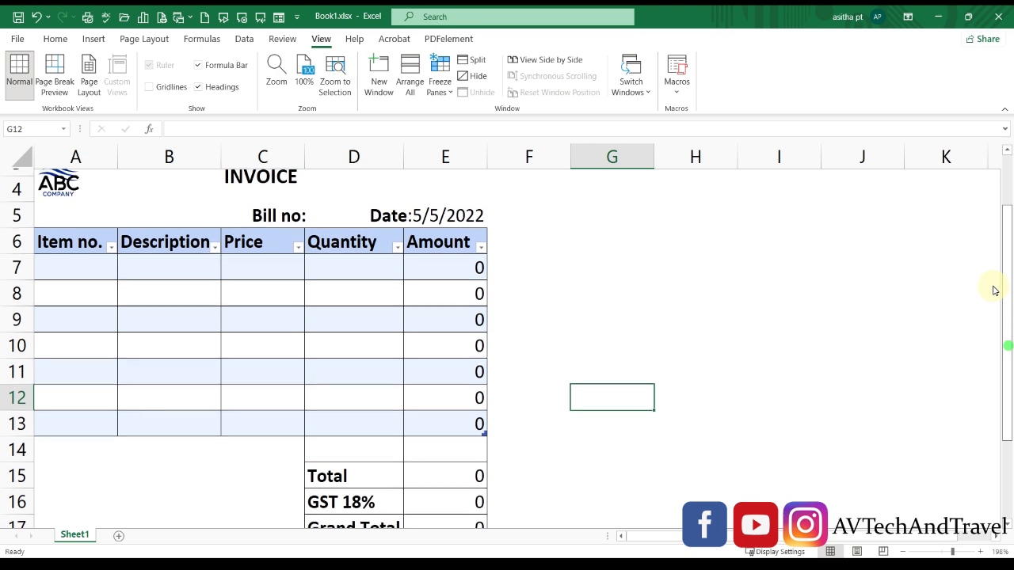
# - Fill table row 7 with item number 1, description P1, price 45 and quantity 2
pyautogui.click(91, 265)
pyautogui.write('1')
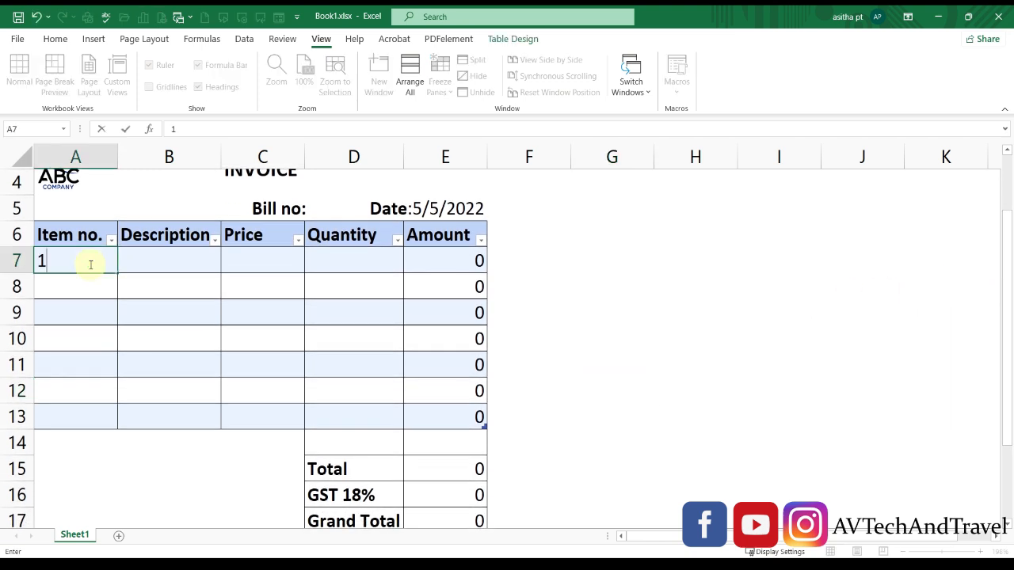
pyautogui.press('Tab')
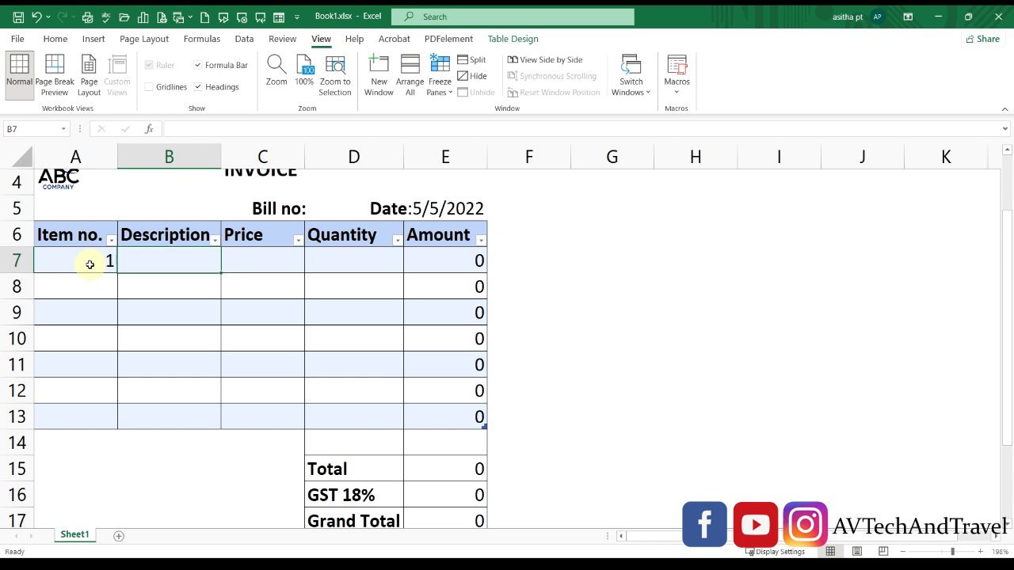
pyautogui.write('P1')
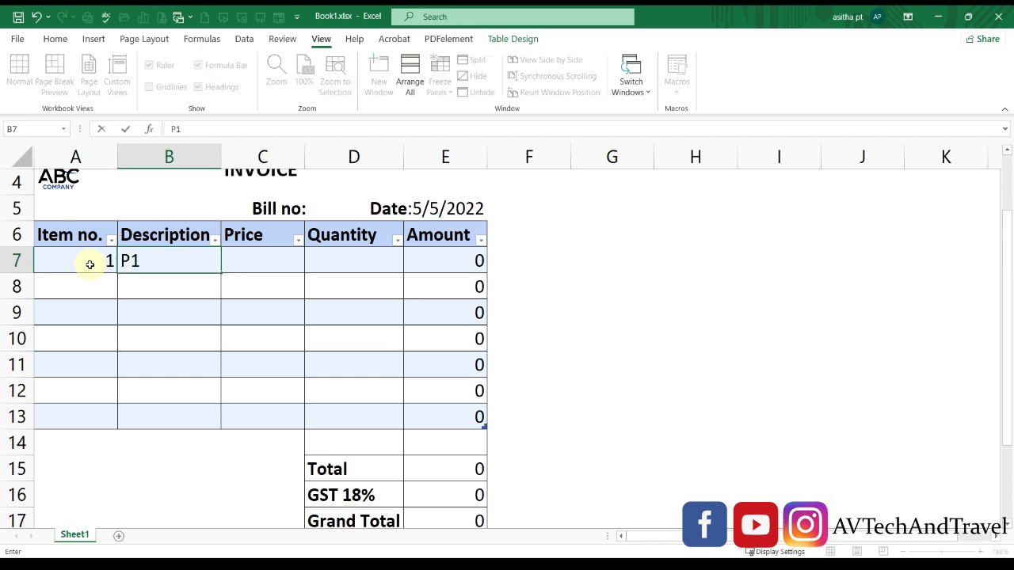
pyautogui.press('Tab')
pyautogui.write('45')
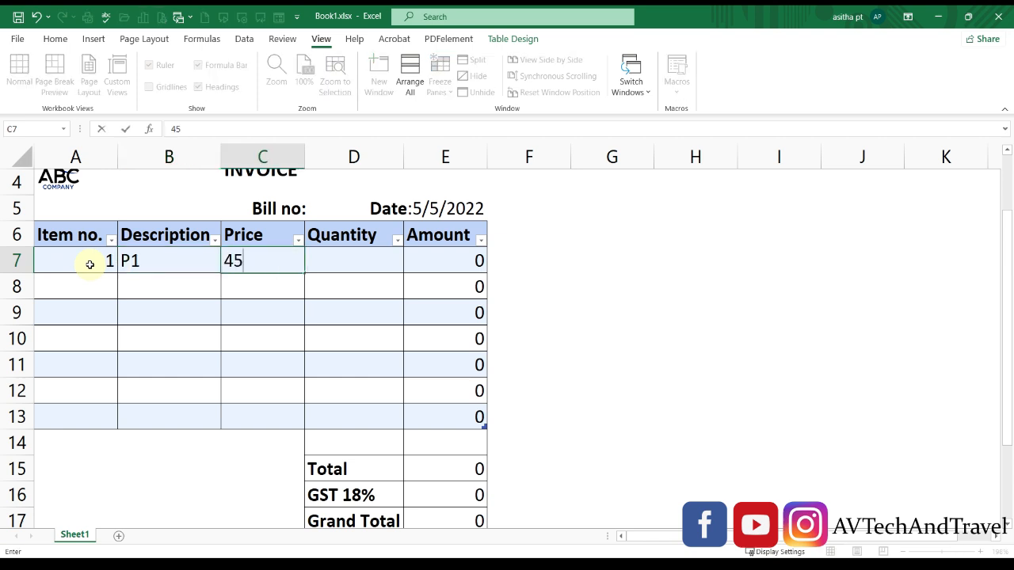
pyautogui.press('Tab')
pyautogui.write('2')
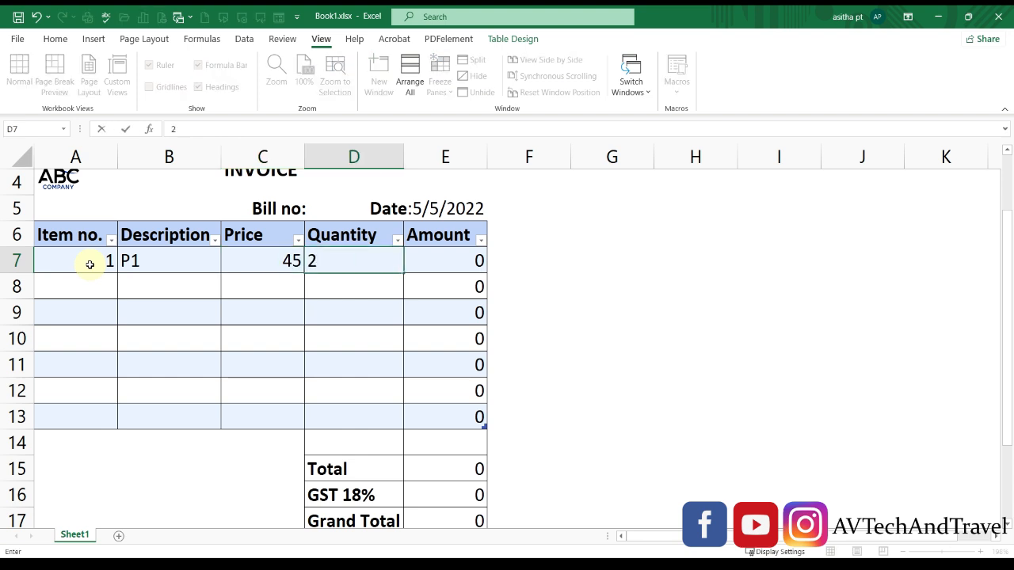
pyautogui.press('Tab')
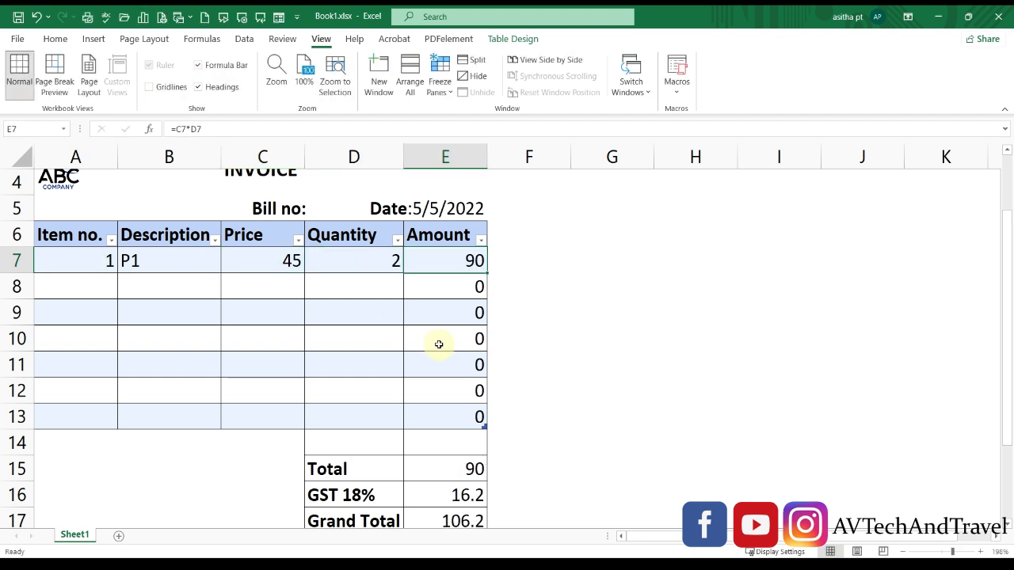
# - Fill table row 8 with item number 2, description P2, price 56 and quantity 3
pyautogui.moveTo(1010, 349); pyautogui.dragTo(976, 316)
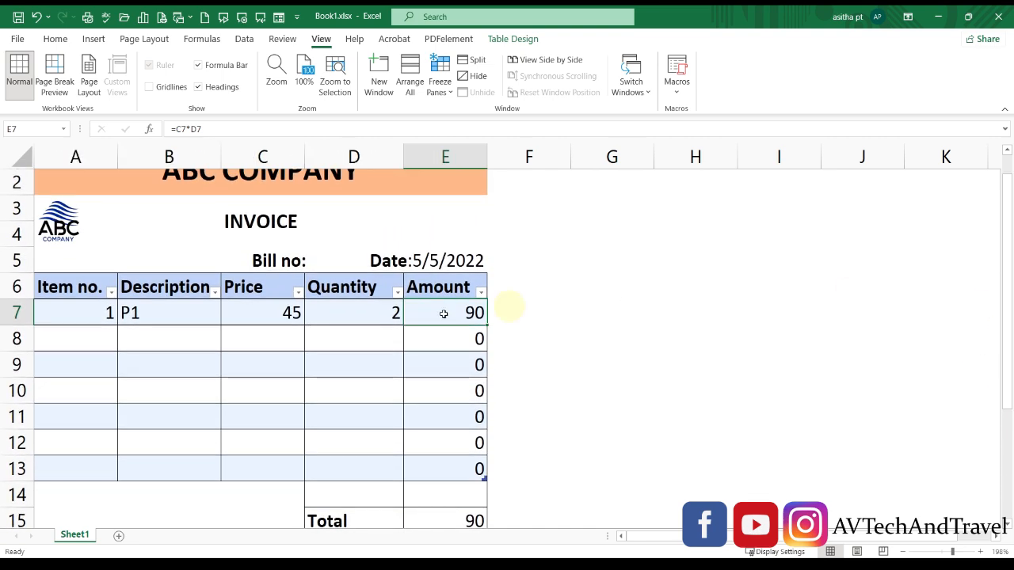
pyautogui.doubleClick(90, 340)
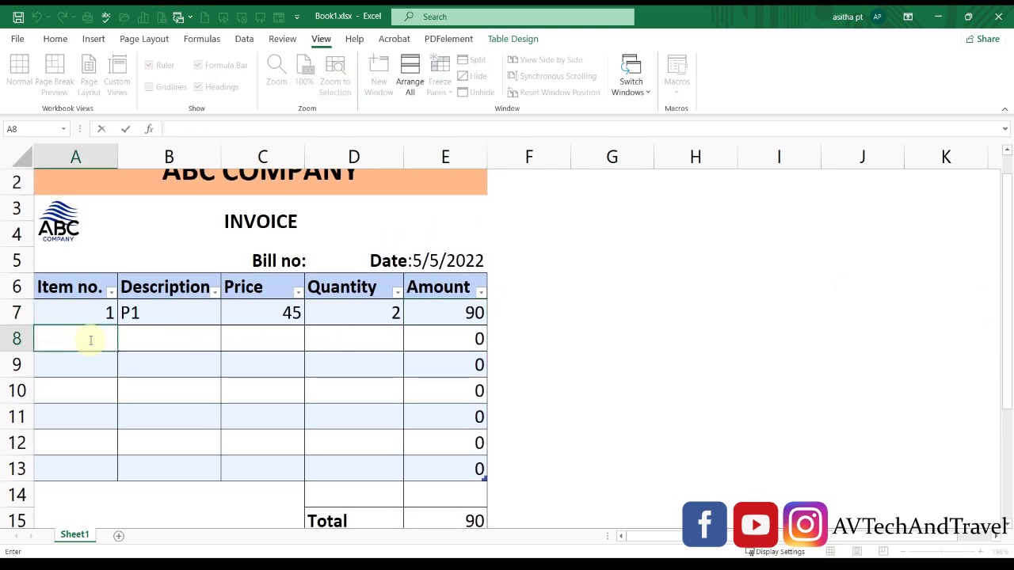
pyautogui.write('2')
pyautogui.press('Tab')
pyautogui.write('P2')
pyautogui.press('Tab')
pyautogui.write('56')
pyautogui.press('Tab')
pyautogui.write('3')
pyautogui.press('Tab')
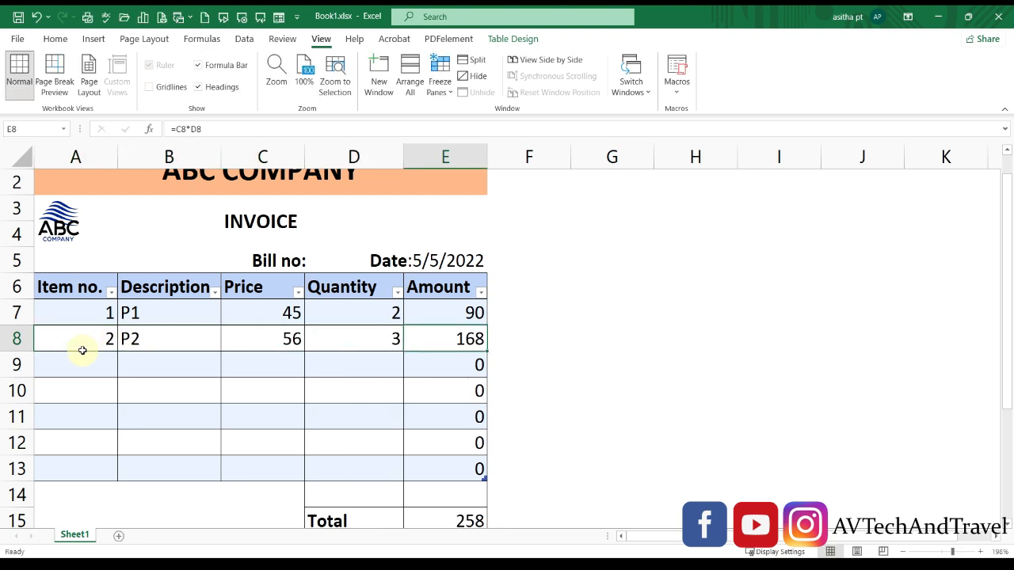
# - Fill table row 9 with item number 3, description P3, price 32 and quantity 2
pyautogui.press('Tab')
pyautogui.write('3')
pyautogui.press('Tab')
pyautogui.write('P3')
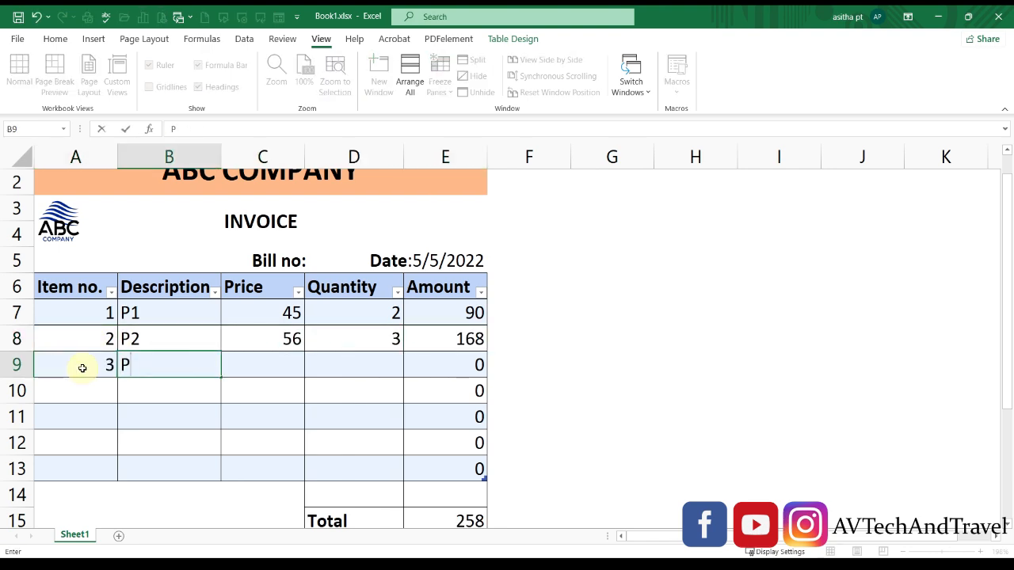
pyautogui.press('Tab')
pyautogui.write('32')
pyautogui.press('Tab')
pyautogui.write('2')
# - Fill table row 10 with item number 4, description P4, price 67 and quantity 3
pyautogui.doubleClick(83, 387)
pyautogui.write('4')
pyautogui.press('Tab')
pyautogui.write('P4')
pyautogui.press('Tab')
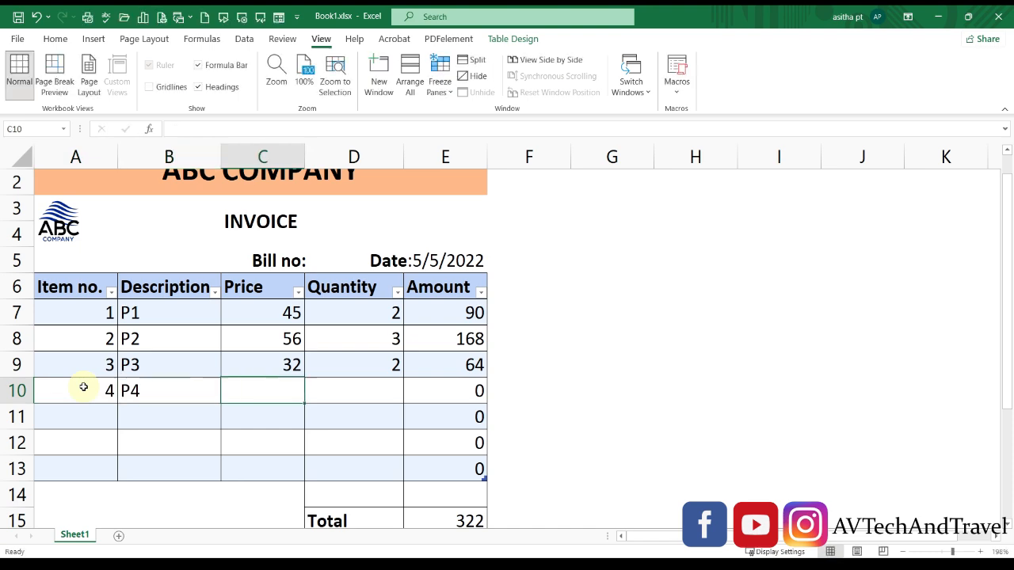
pyautogui.write('67')
pyautogui.press('Tab')
pyautogui.write('3')
pyautogui.press('Tab')
# - Fill rows 11 to 13 with item number, description, price and quantity: 5, P5, 75, 2; 6, P6, 84, 4; 7, P7, 45, 2
pyautogui.write('6')
pyautogui.press('Tab')
pyautogui.write('P6')
pyautogui.press('Tab')
pyautogui.write('84')
pyautogui.press('Tab')
pyautogui.write('4')
pyautogui.press('Tab')
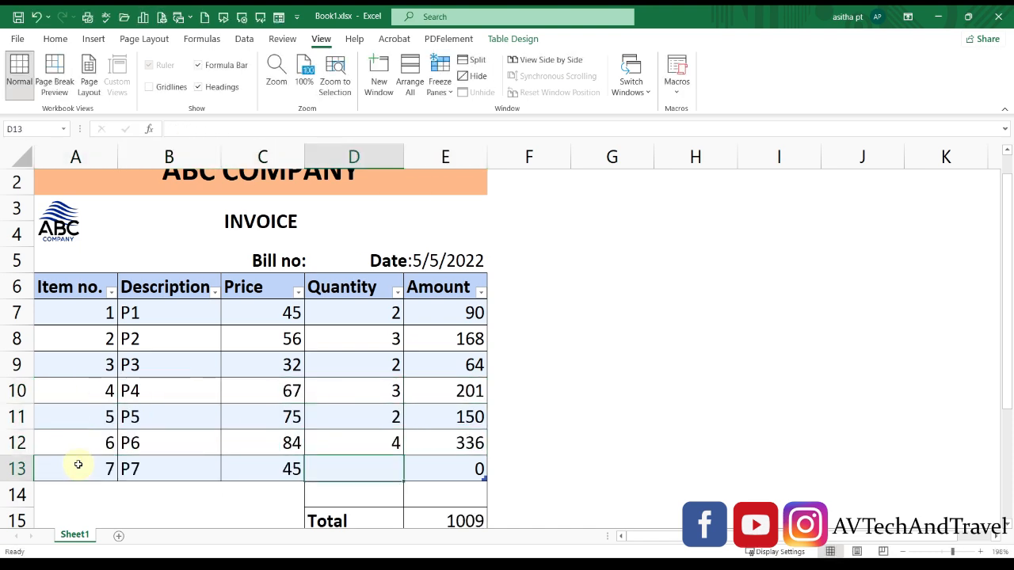
pyautogui.scroll(-2, 1007, 300)
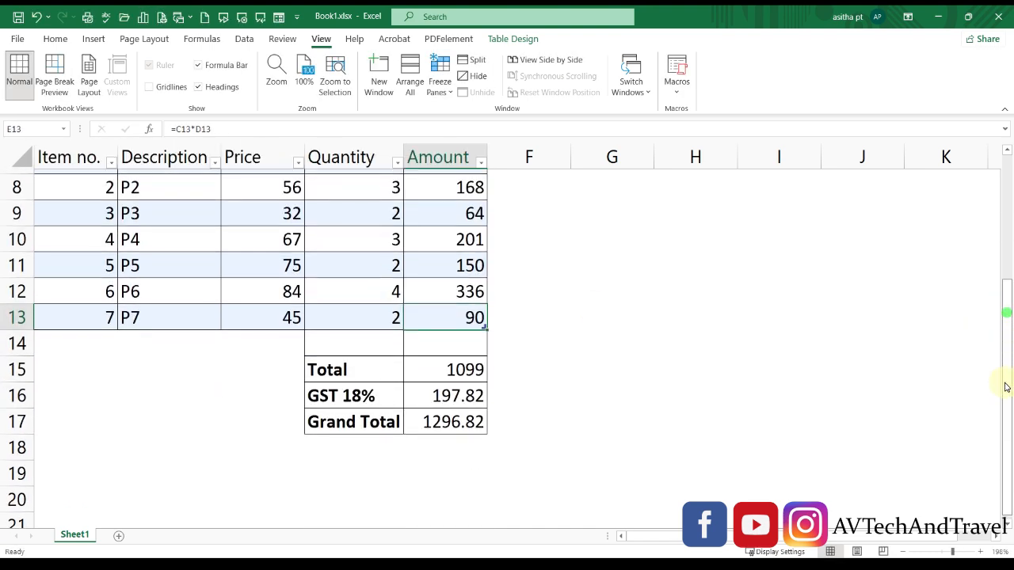
pyautogui.scroll(1, 1004, 332)
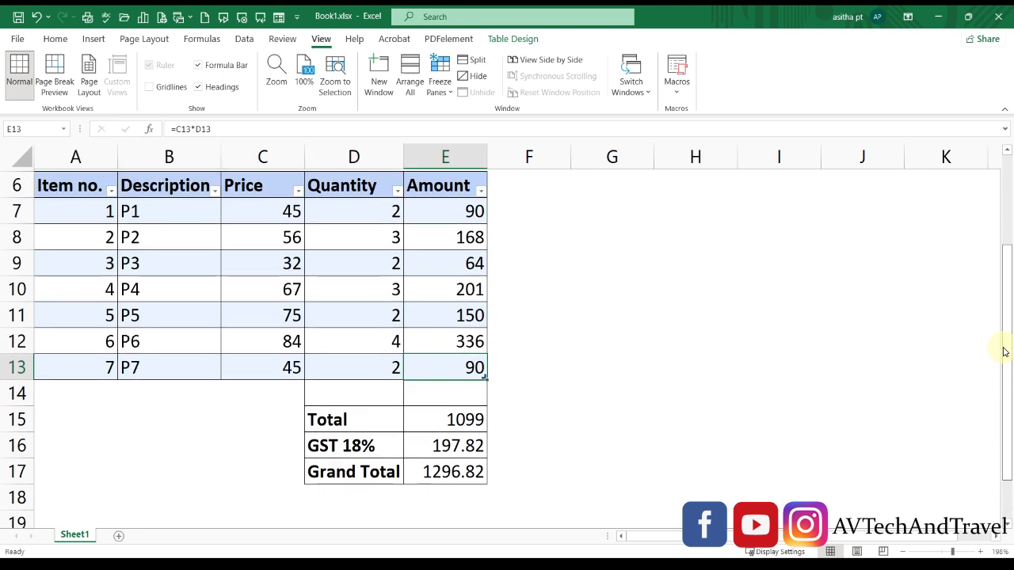
pyautogui.scroll(1, 994, 337)
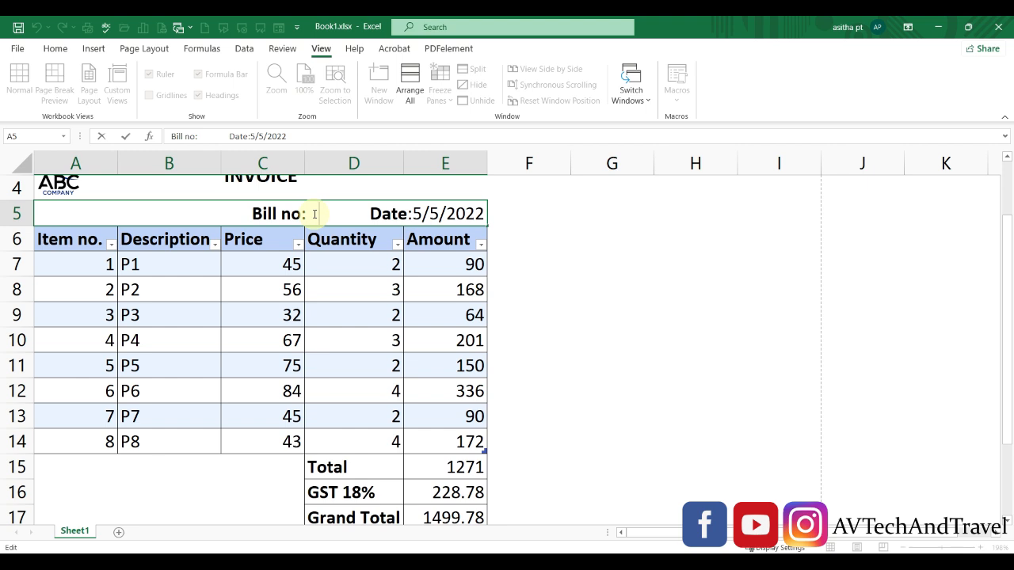
pyautogui.write('10')
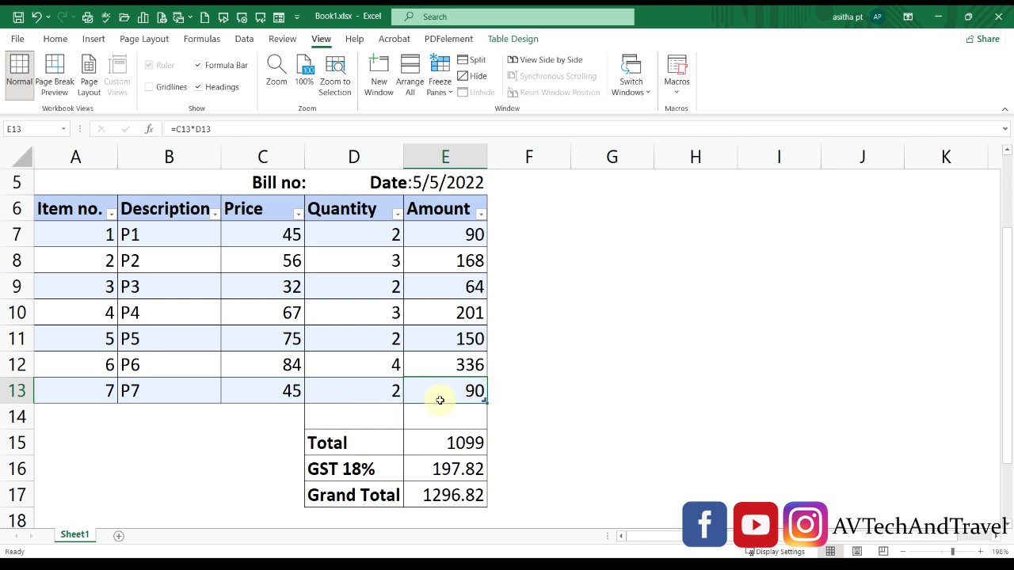
# - Extend the table with a new row 14 holding item number 8, description P8, price 43 and quantity 4
pyautogui.press('Tab')
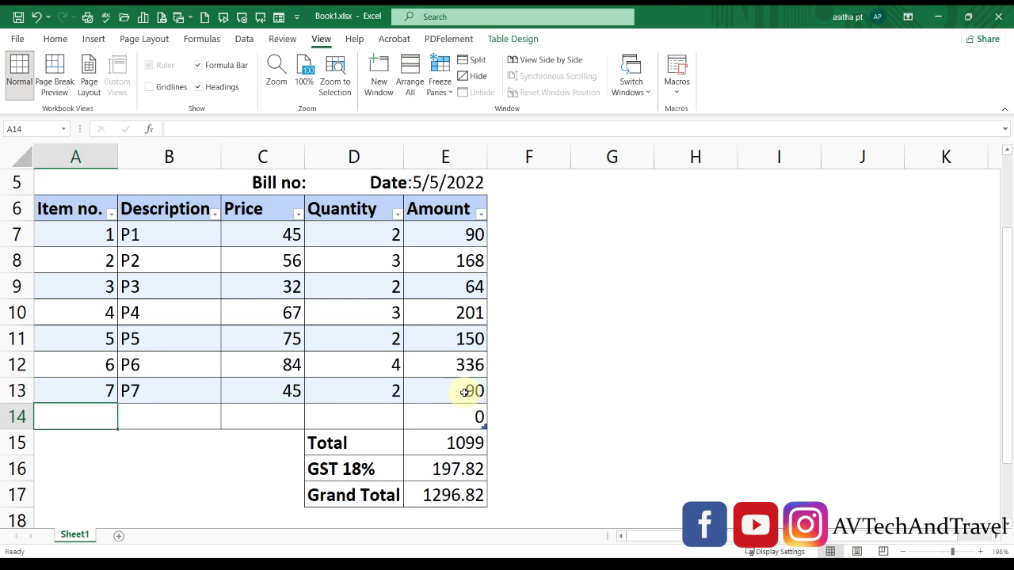
pyautogui.write('8')
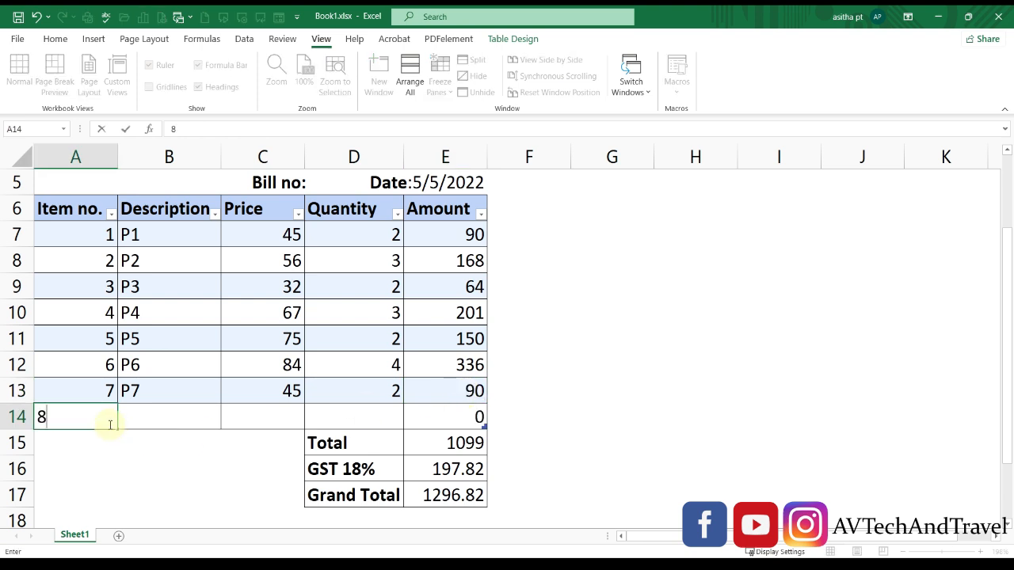
pyautogui.press('Tab')
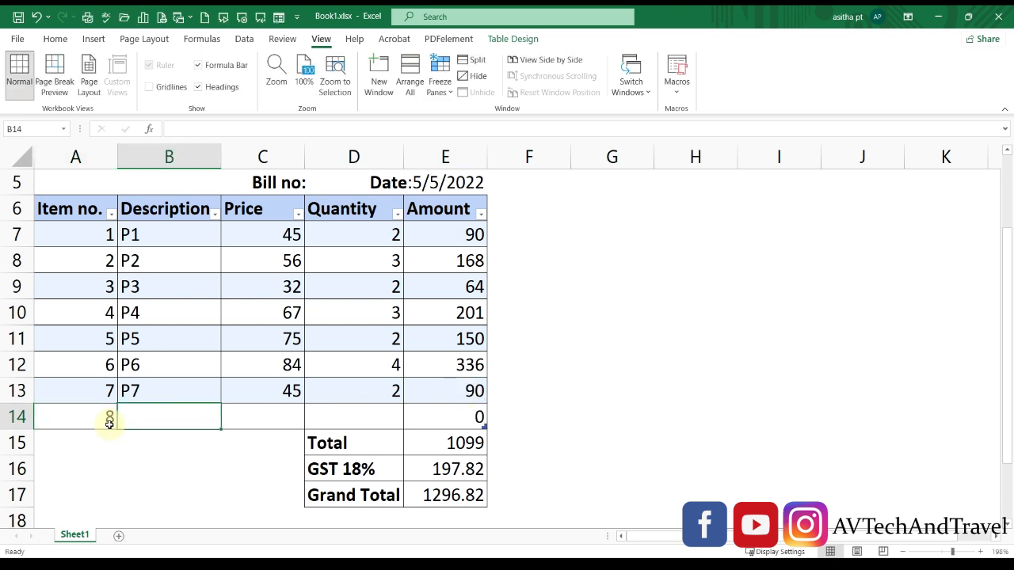
pyautogui.write('P8')
pyautogui.press('Tab')
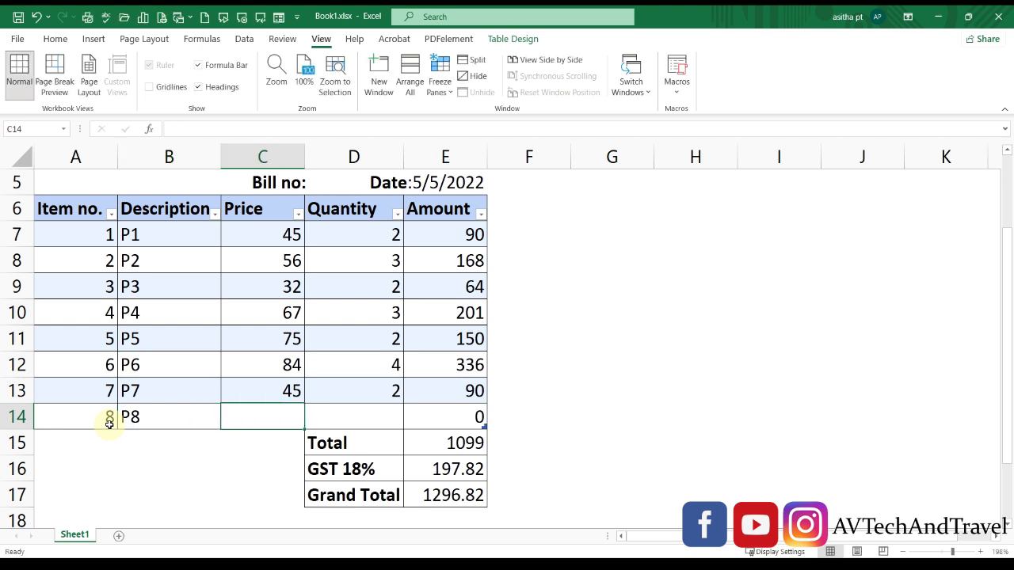
pyautogui.write('43')
pyautogui.press('Tab')
pyautogui.write('4')
pyautogui.press('Tab')
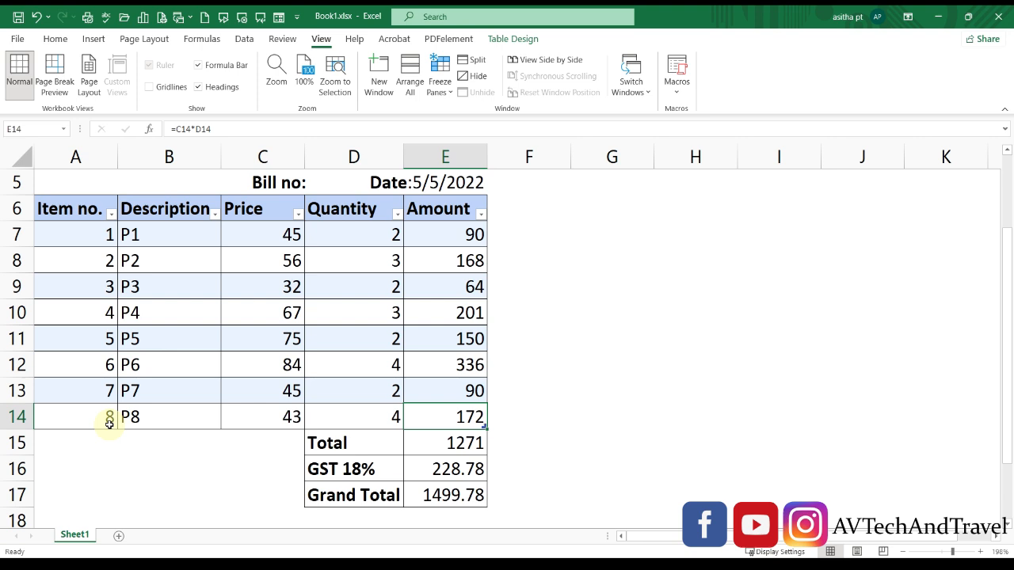
# - Check the invoice's page layout in the print preview and return to the worksheet
pyautogui.scroll(1, 109, 424)
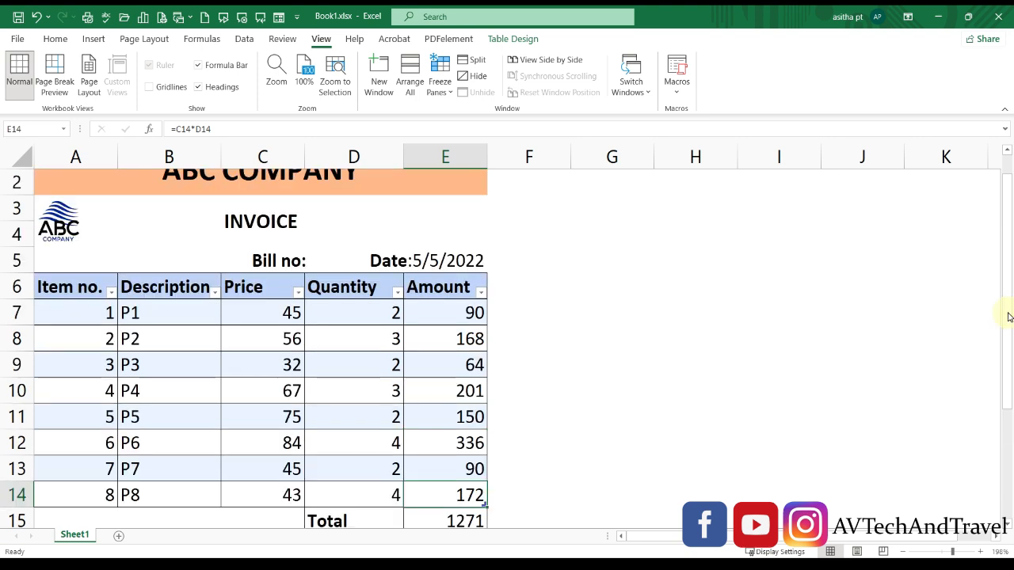
pyautogui.click(18, 39)
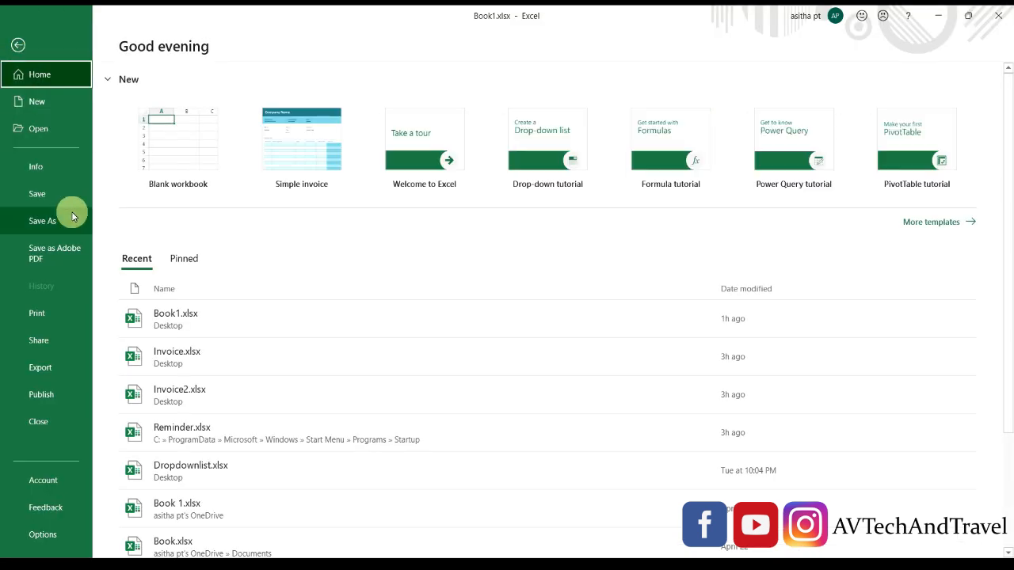
pyautogui.click(48, 312)
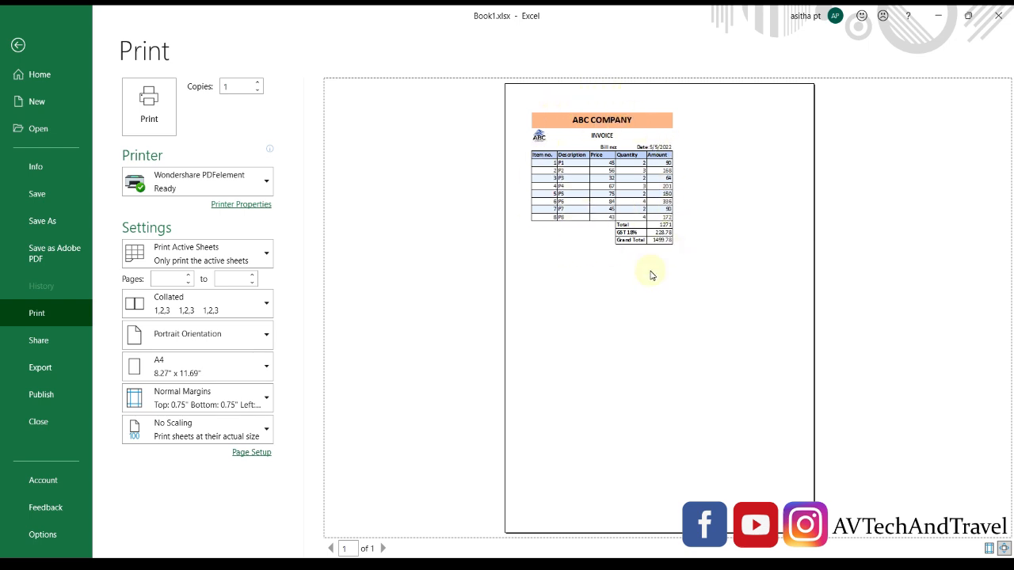
pyautogui.press('Escape')
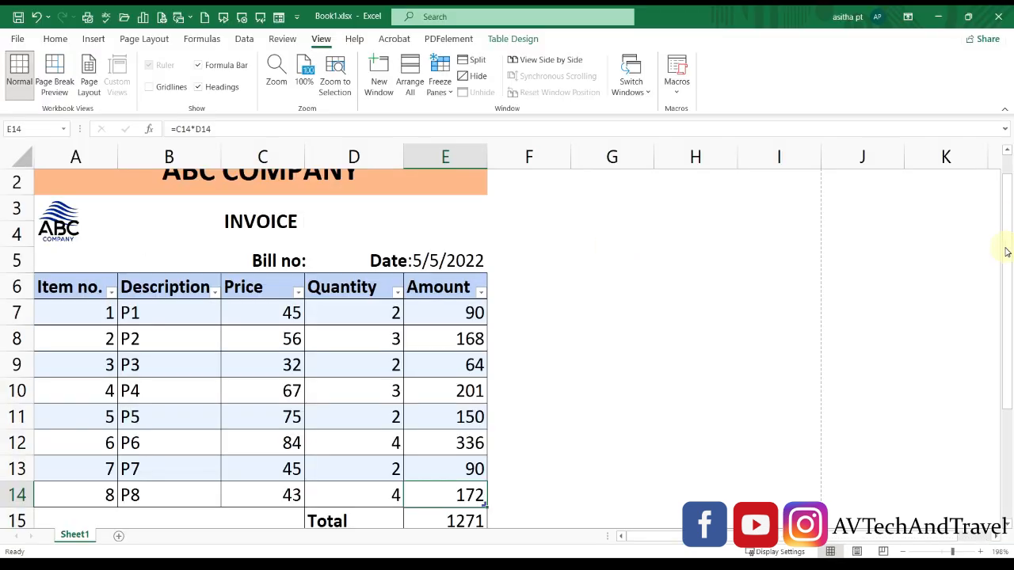